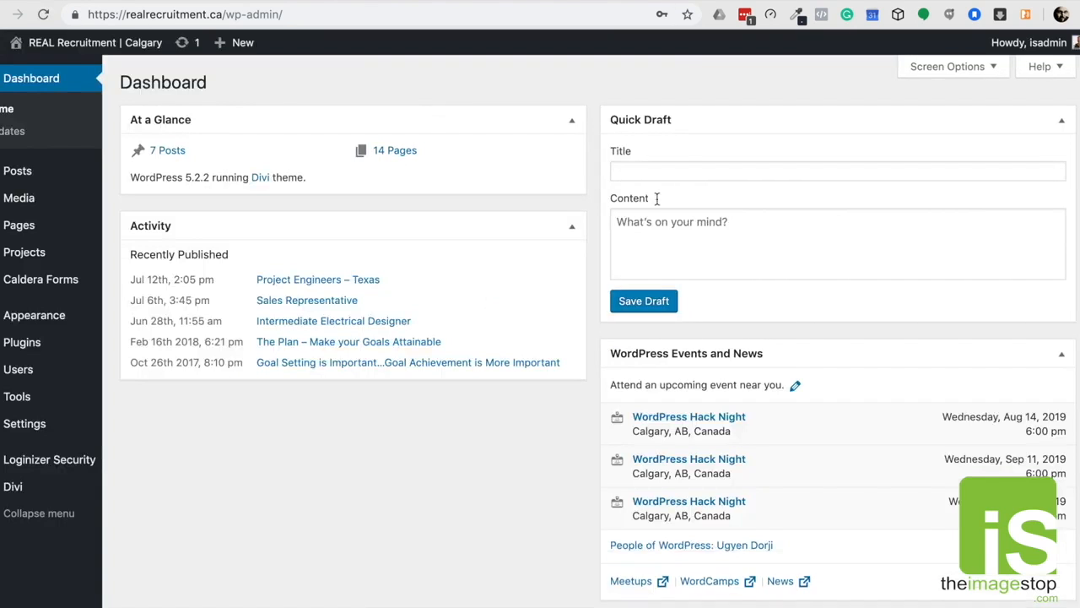
# Collapse the WordPress Events and News box and hide it from the dashboard through the screen options.
pyautogui.click(1062, 361)
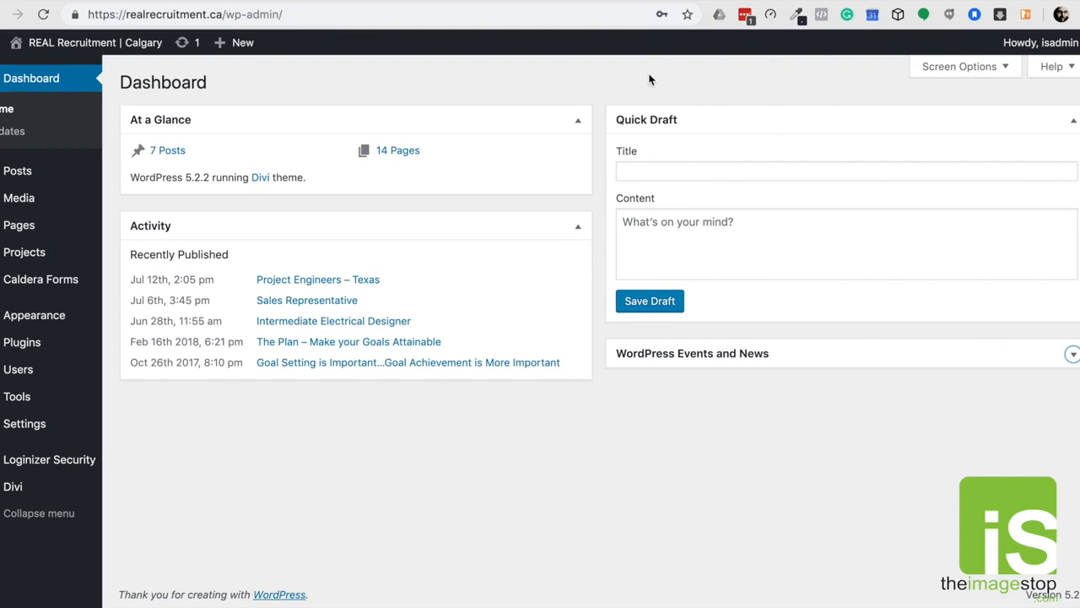
pyautogui.click(939, 72)
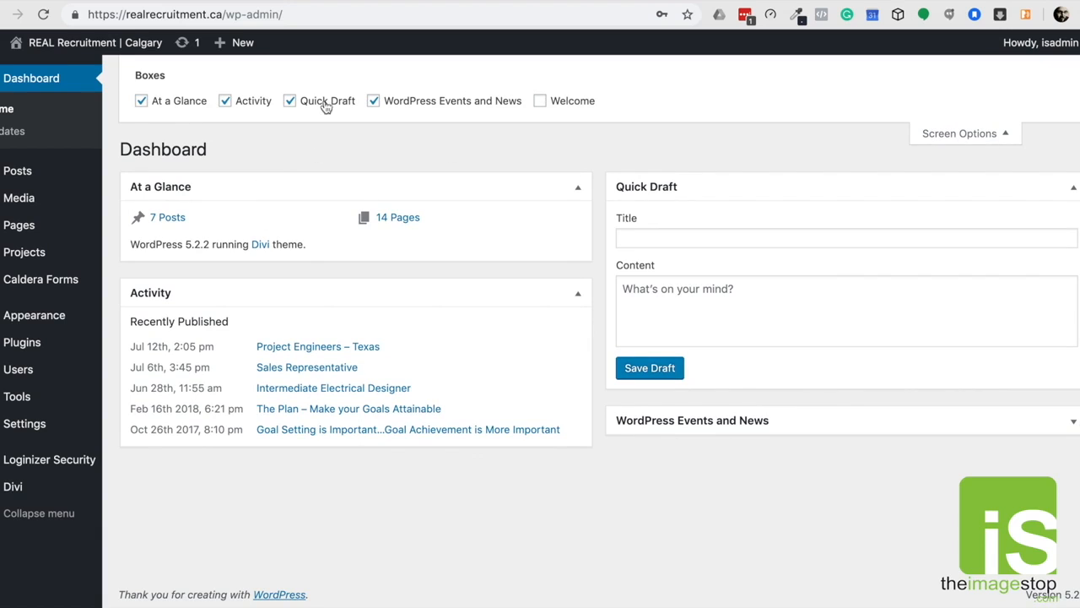
pyautogui.click(373, 102)
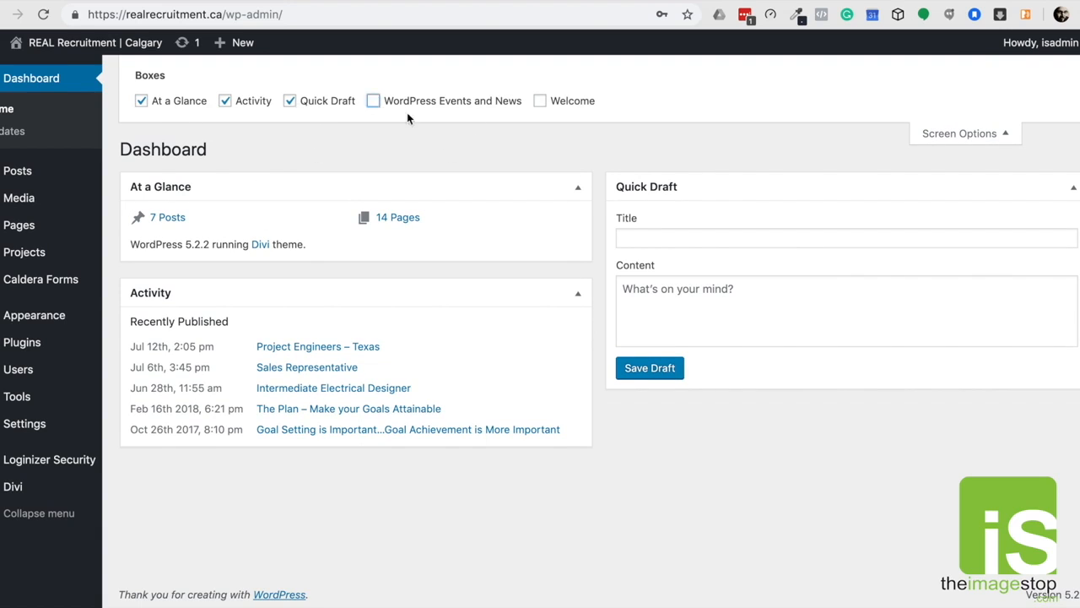
# Try switching the visibility of the Welcome and Activity boxes on the dashboard.
pyautogui.click(540, 103)
pyautogui.click(540, 102)
pyautogui.click(226, 101)
pyautogui.click(226, 102)
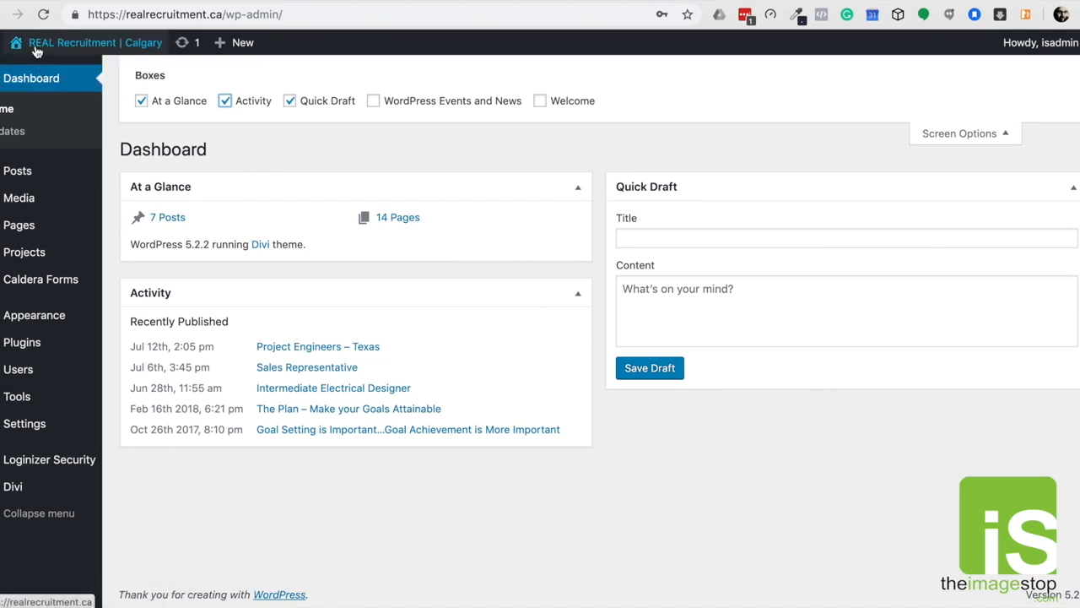
# Open the live REAL Recruitment site in a new browser tab from the dashboard.
pyautogui.moveTo(34, 51)
pyautogui.rightClick(33, 75)
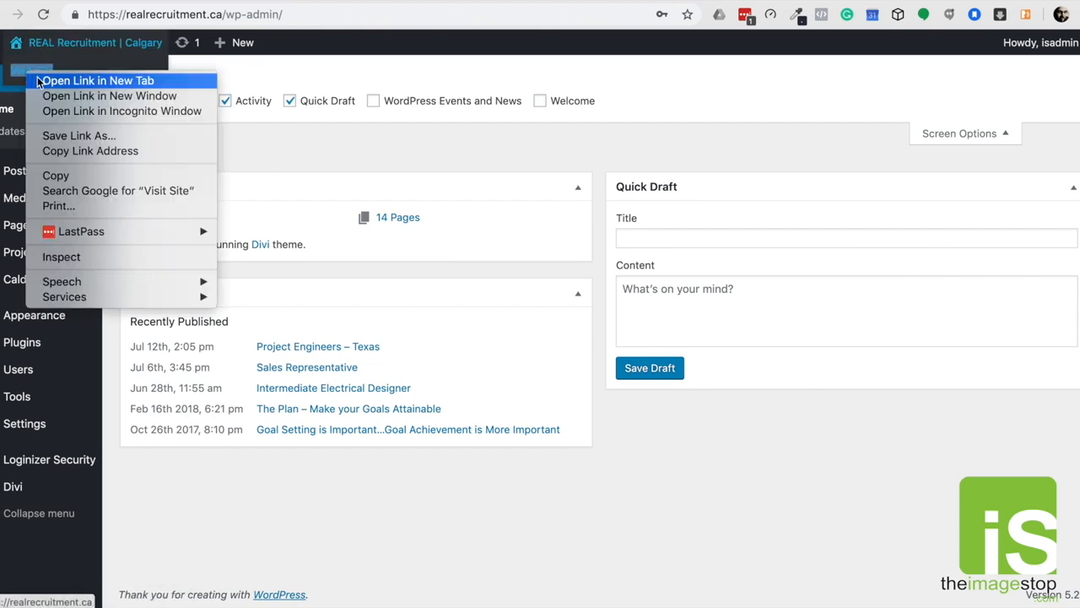
pyautogui.click(38, 81)
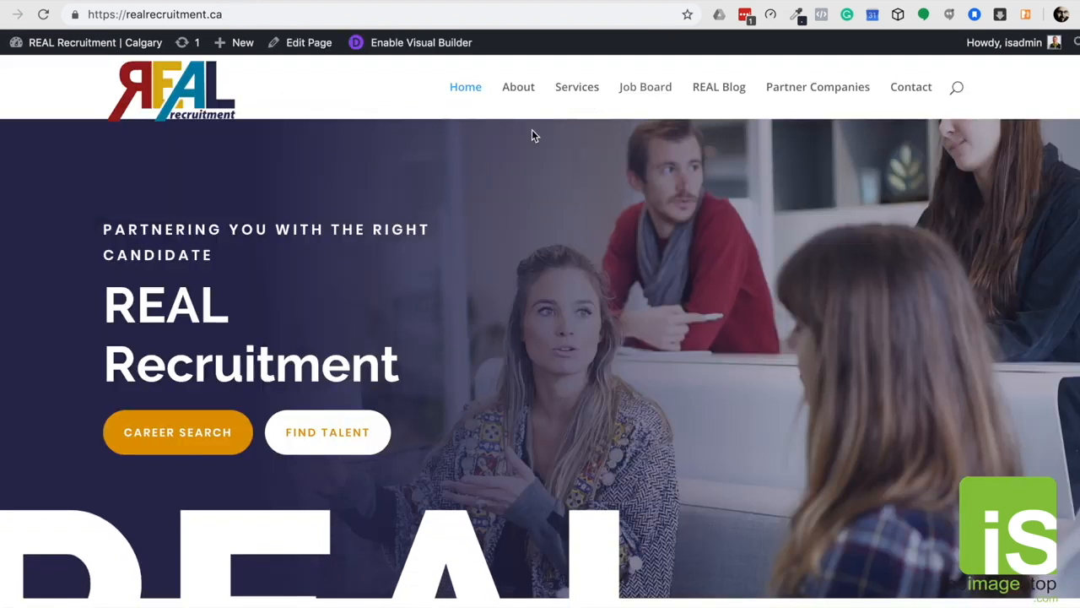
# Visit the site's Job Board page and examine the Our Most Recent Postings section.
pyautogui.click(654, 93)
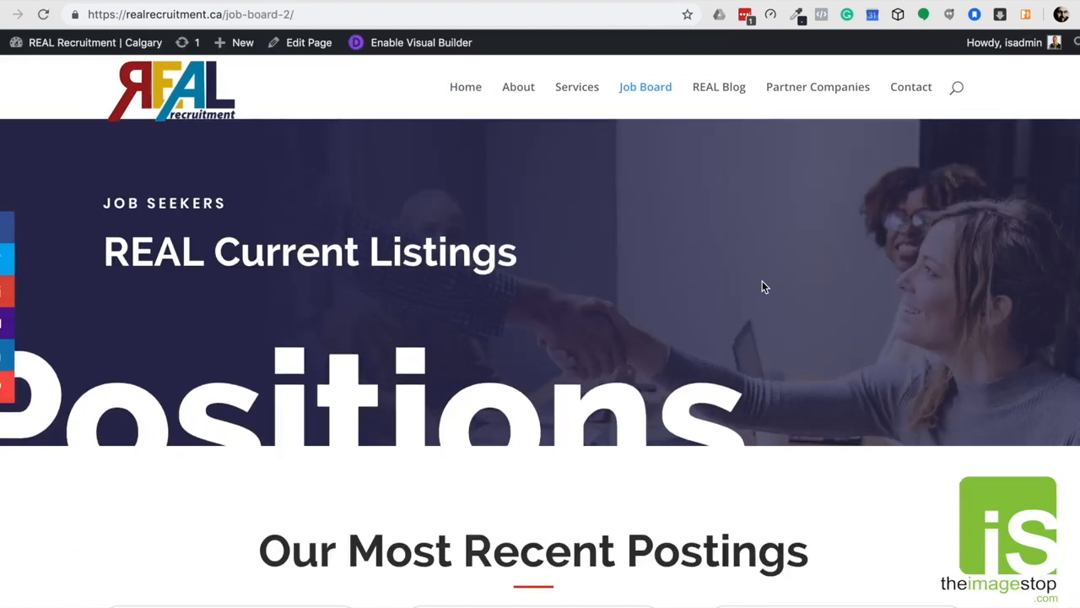
pyautogui.scroll(-3, 762, 287)
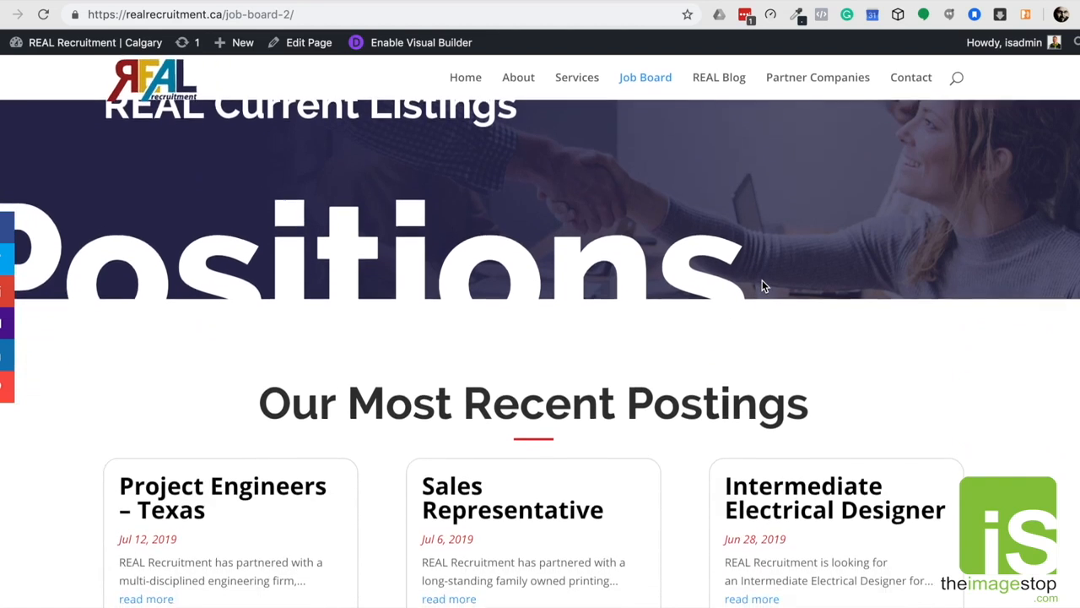
pyautogui.scroll(-1, 770, 270)
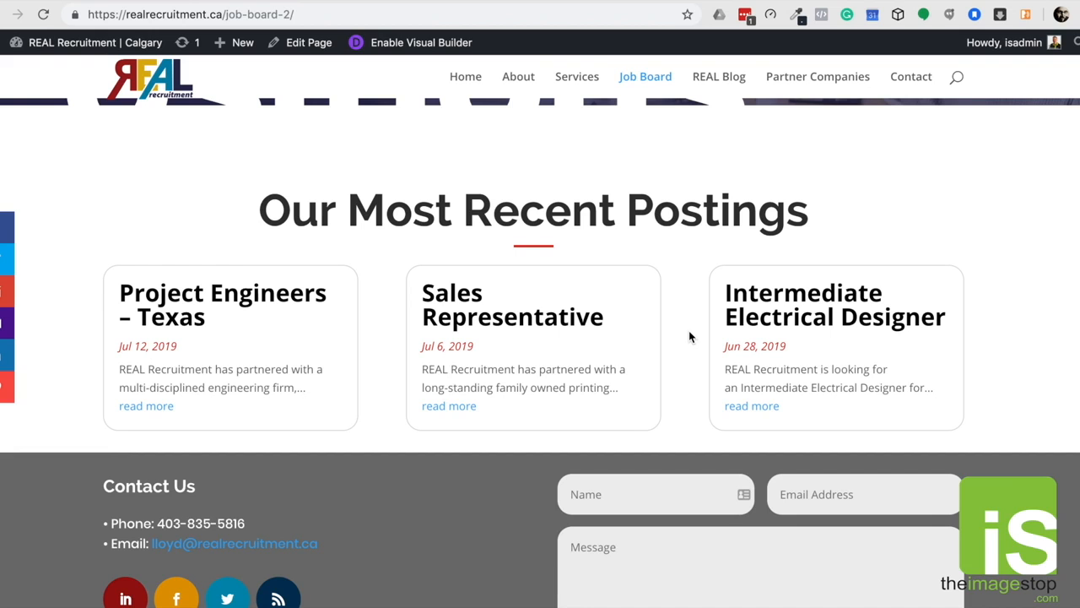
pyautogui.scroll(2, 525, 220)
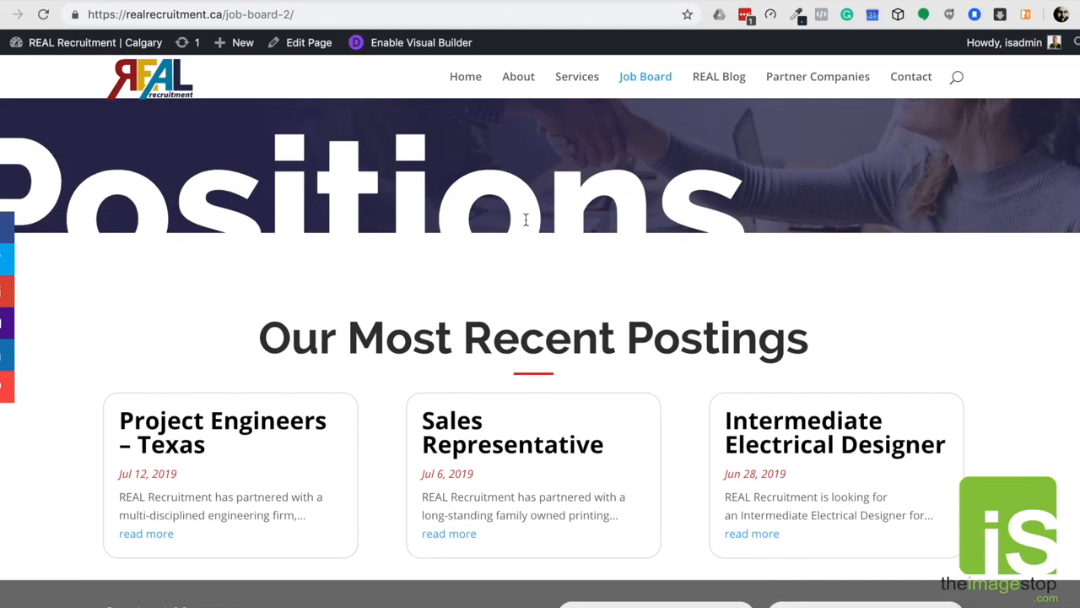
pyautogui.scroll(-2, 525, 220)
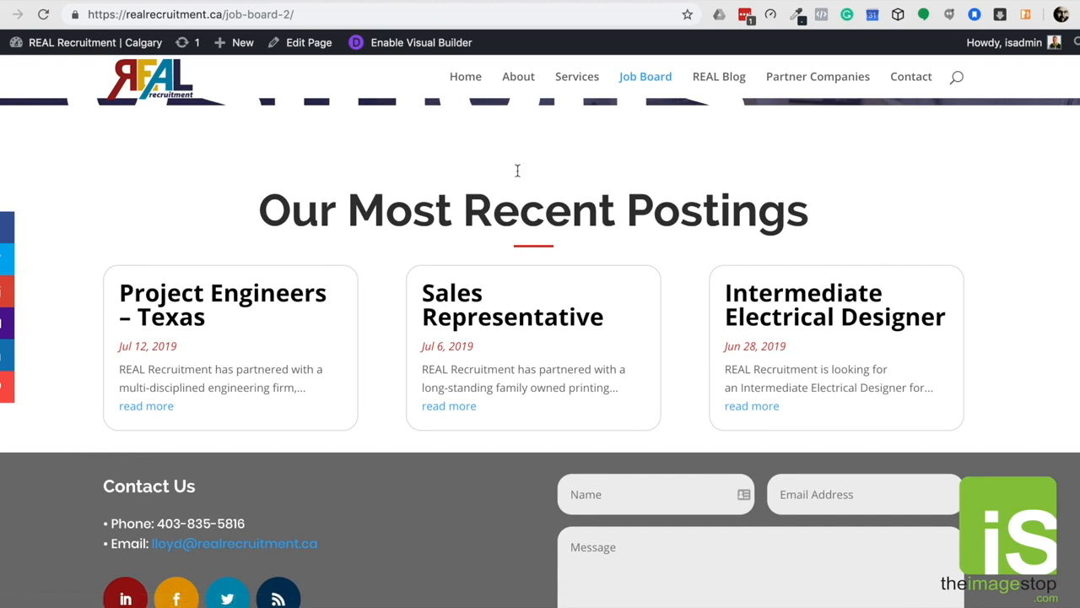
# Go to the home page's Recent Postings section, follow its link to all opportunities, and examine the postings there.
pyautogui.click(460, 79)
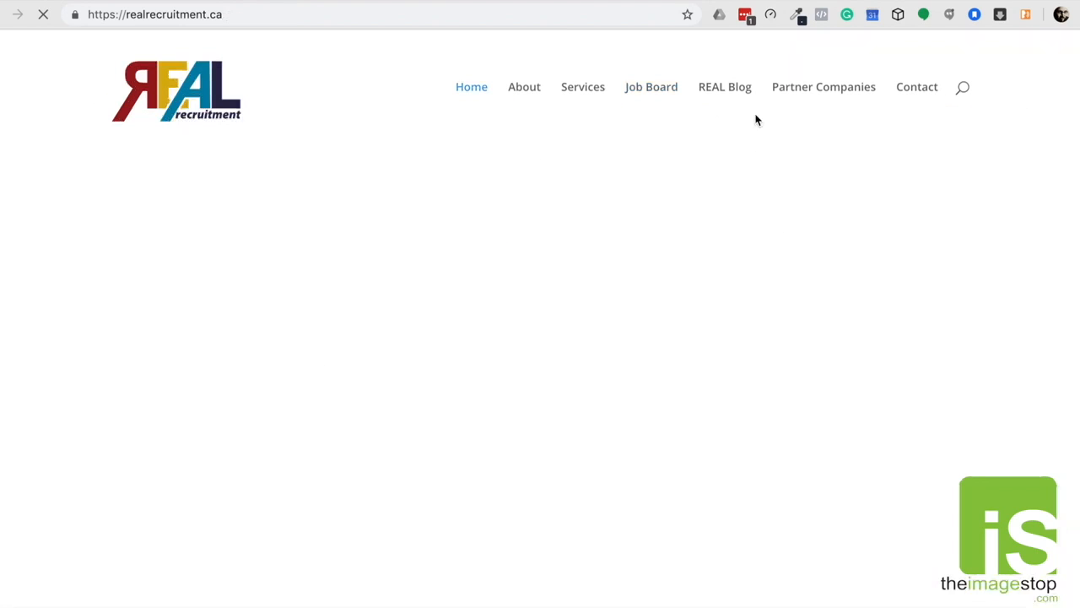
pyautogui.scroll(-8, 716, 120)
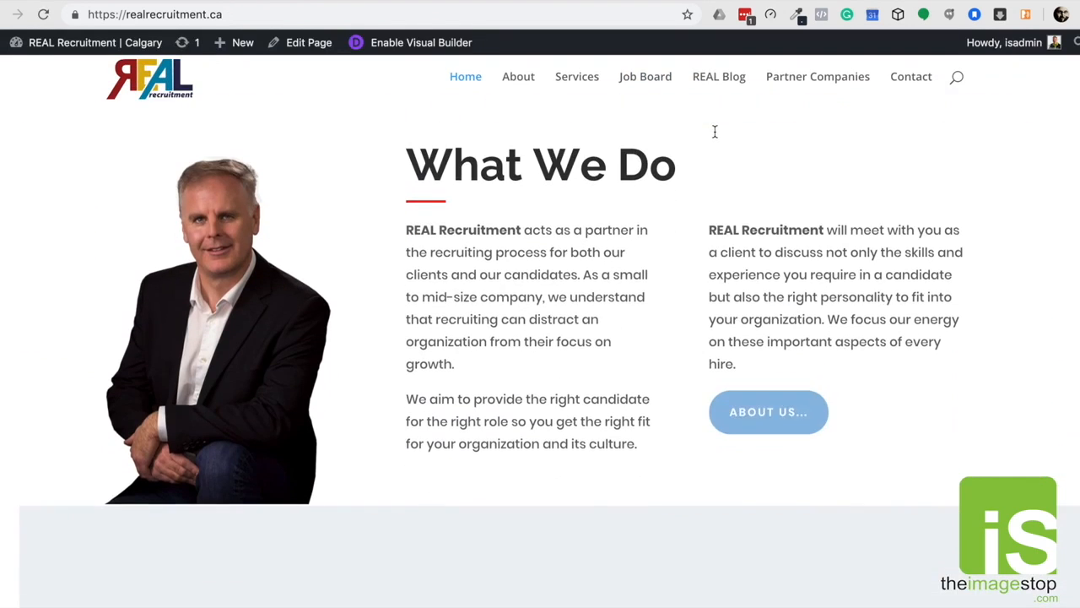
pyautogui.scroll(-8, 715, 132)
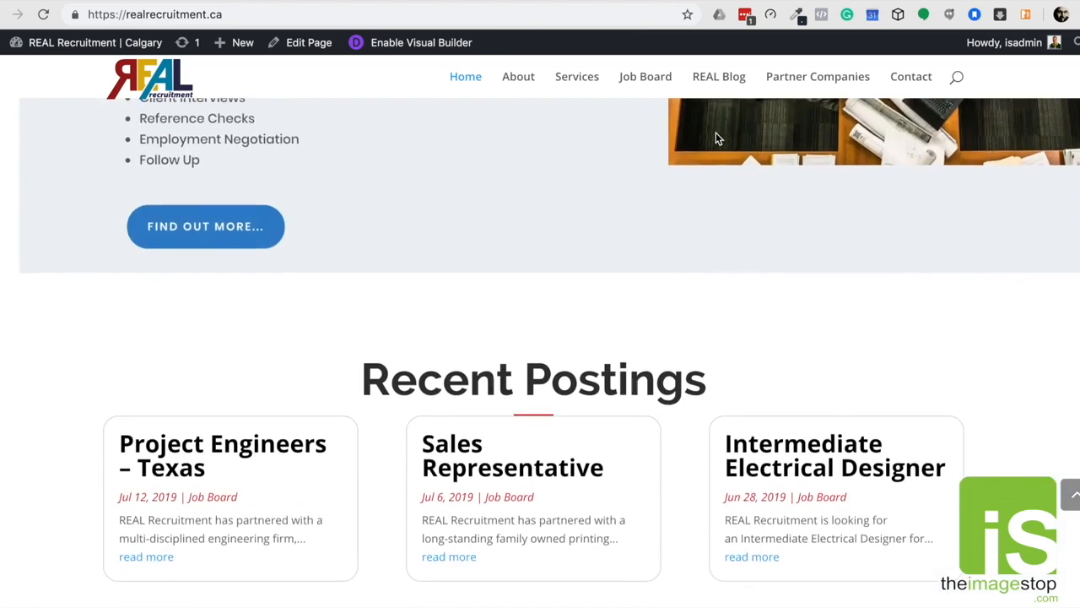
pyautogui.scroll(-3, 716, 133)
pyautogui.click(513, 523)
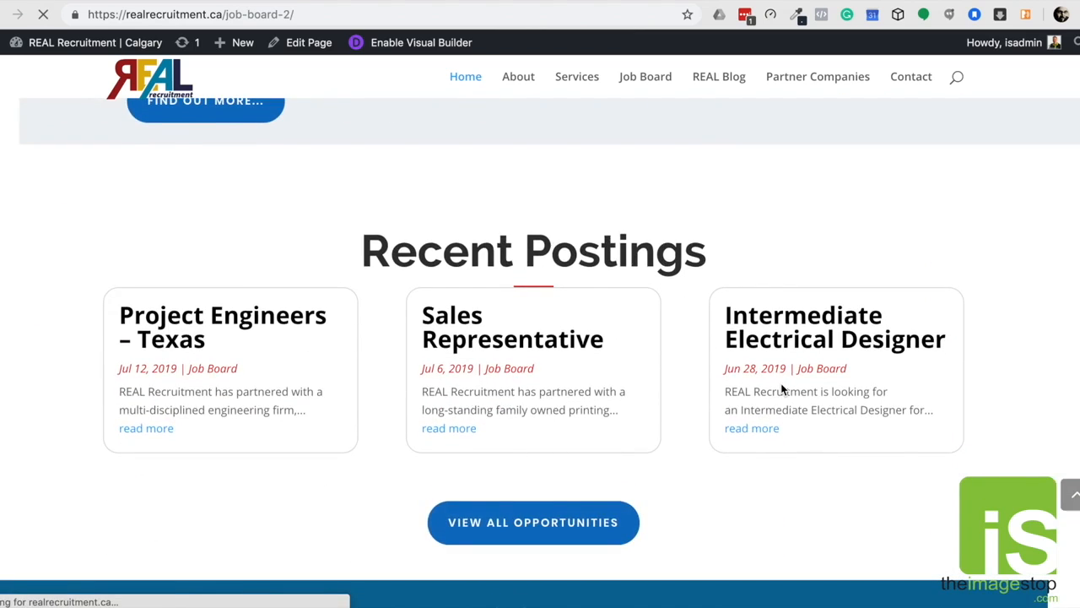
pyautogui.scroll(-5, 774, 248)
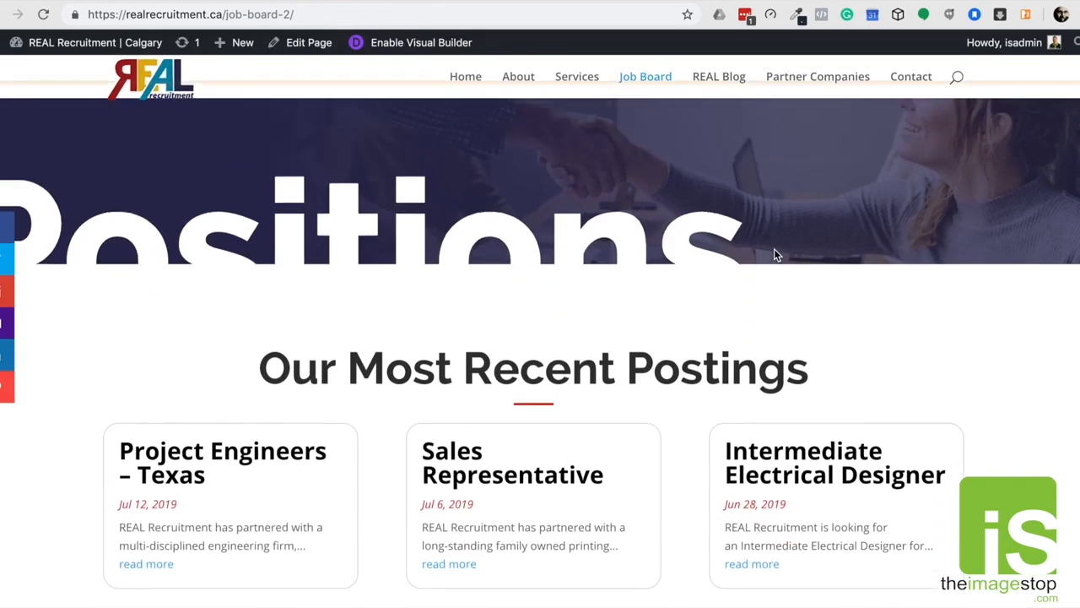
pyautogui.scroll(-1, 774, 249)
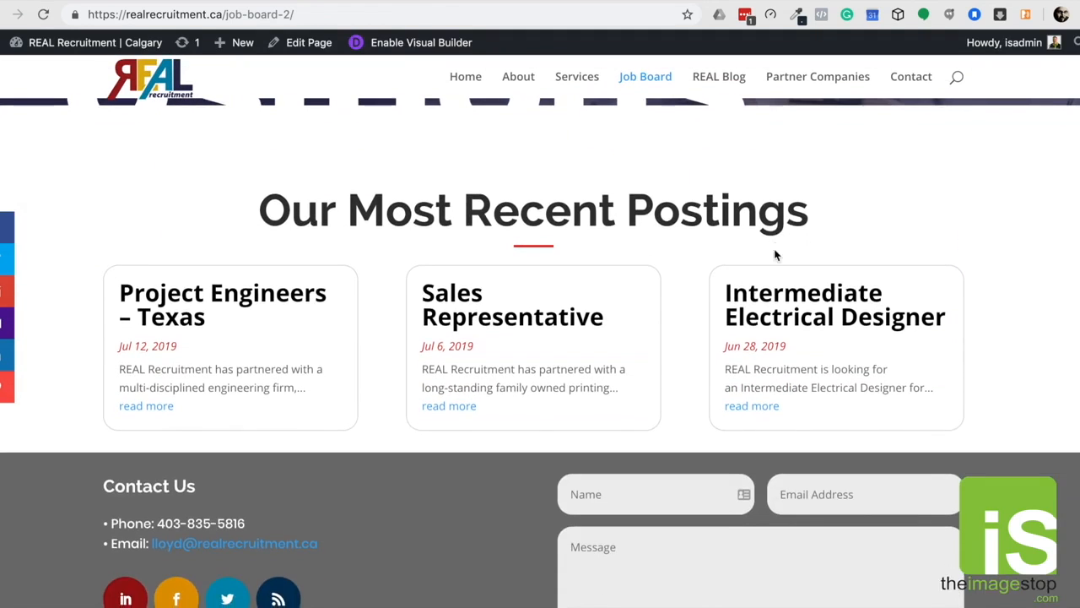
pyautogui.scroll(-1, 774, 253)
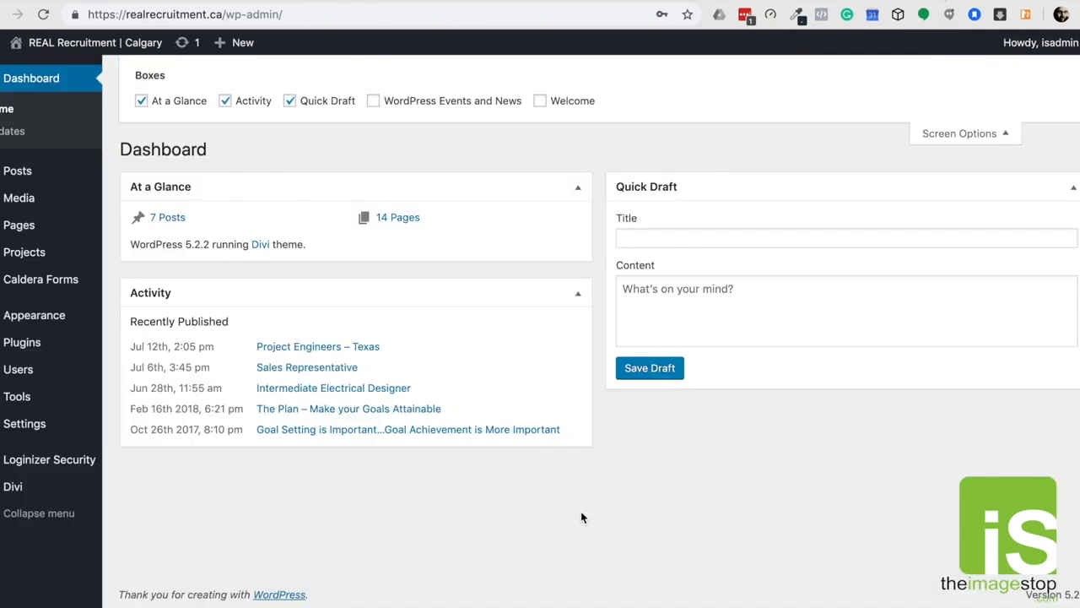
# Return to the WordPress admin and create a new post titled "Job Title".
pyautogui.moveTo(38, 176)
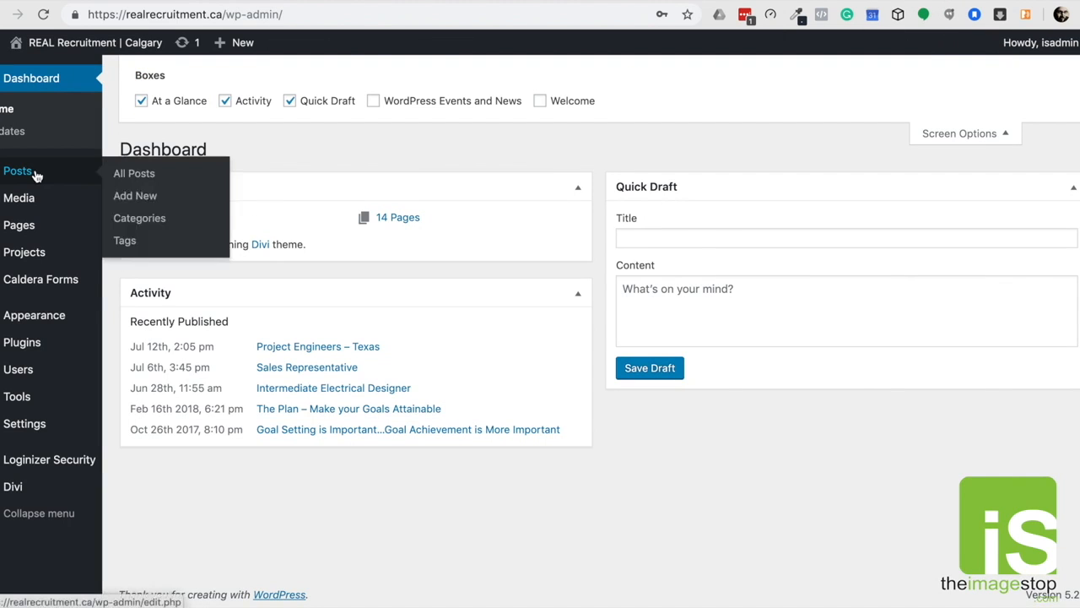
pyautogui.click(143, 201)
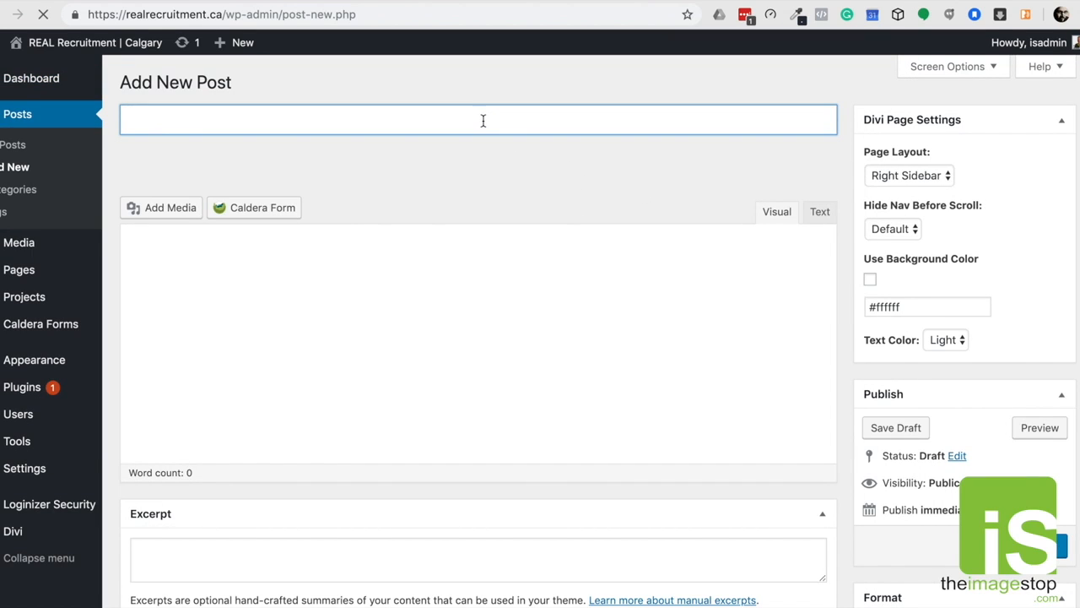
pyautogui.write('Job Totle')
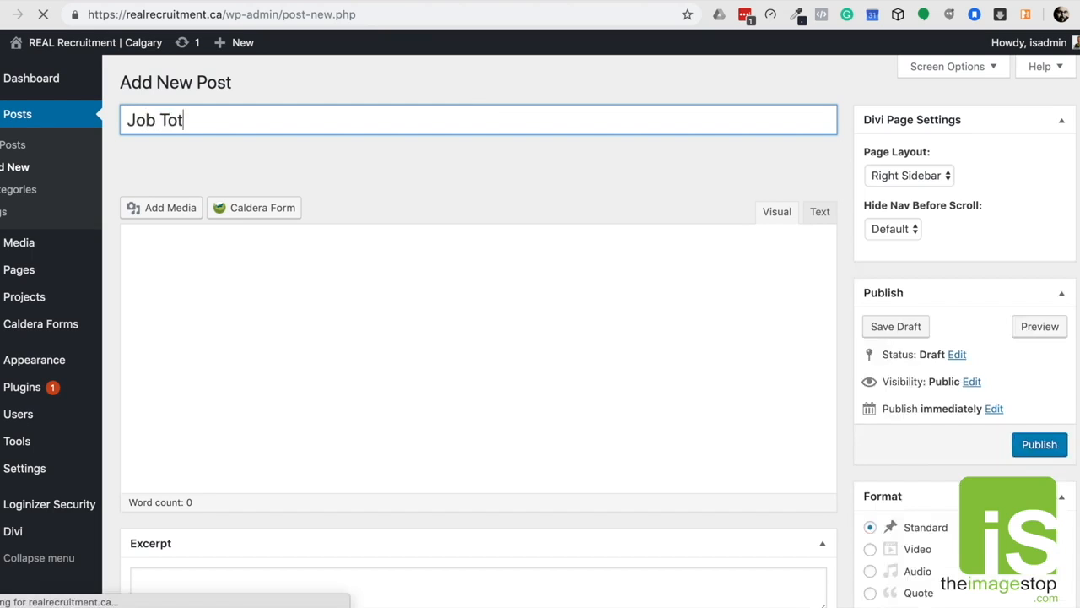
pyautogui.press('BackSpace')
pyautogui.press('BackSpace')
pyautogui.press('BackSpace')
pyautogui.press('BackSpace')
pyautogui.write('itle')
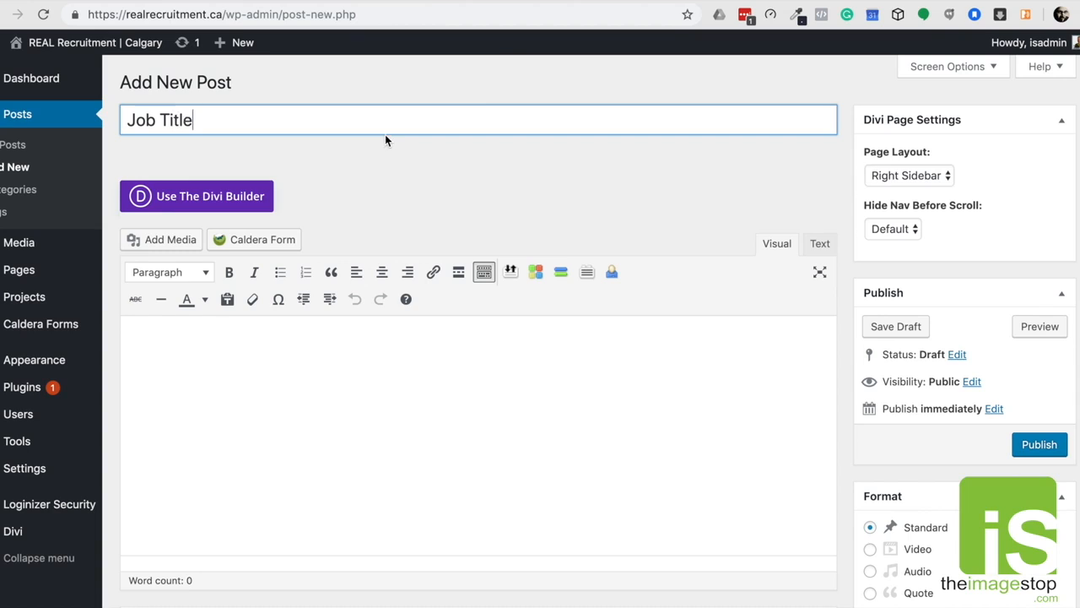
pyautogui.click(274, 160)
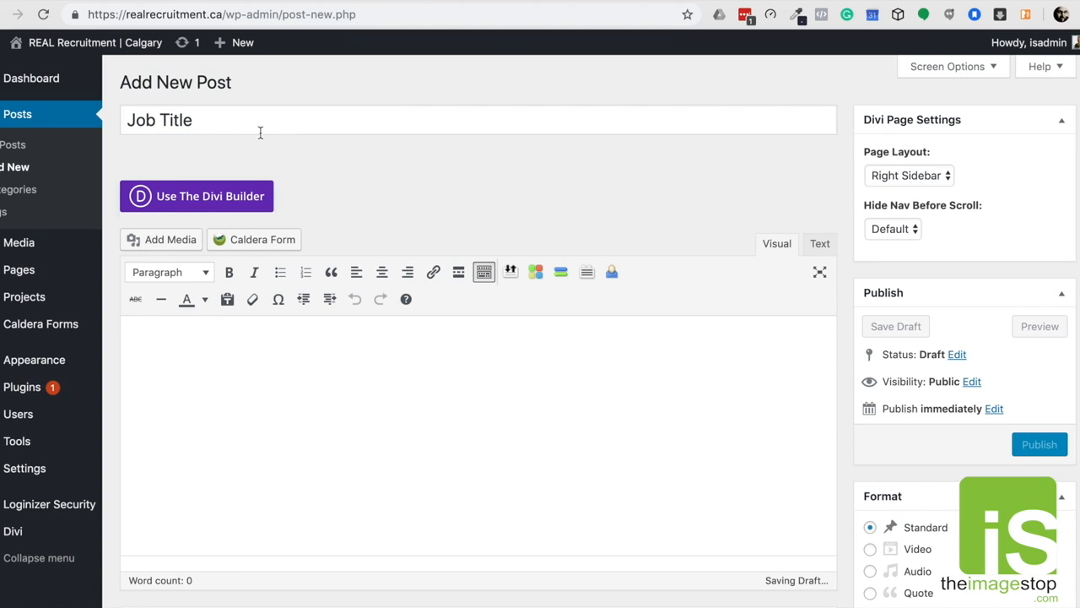
# Switch the post to the Divi Builder and load the saved layout "JOB Board TEMPLATE".
pyautogui.click(191, 197)
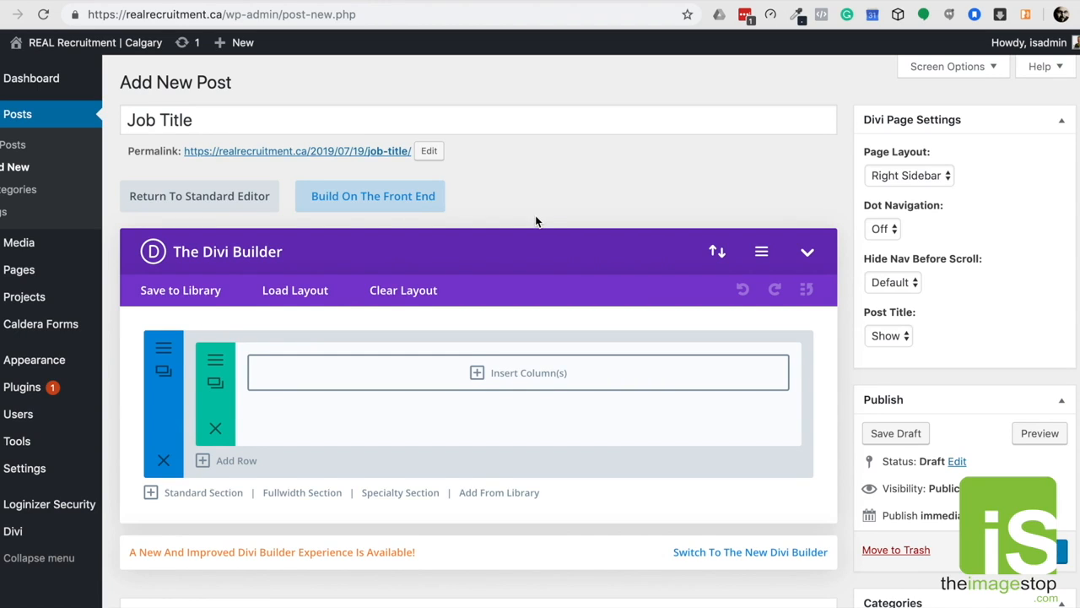
pyautogui.click(298, 291)
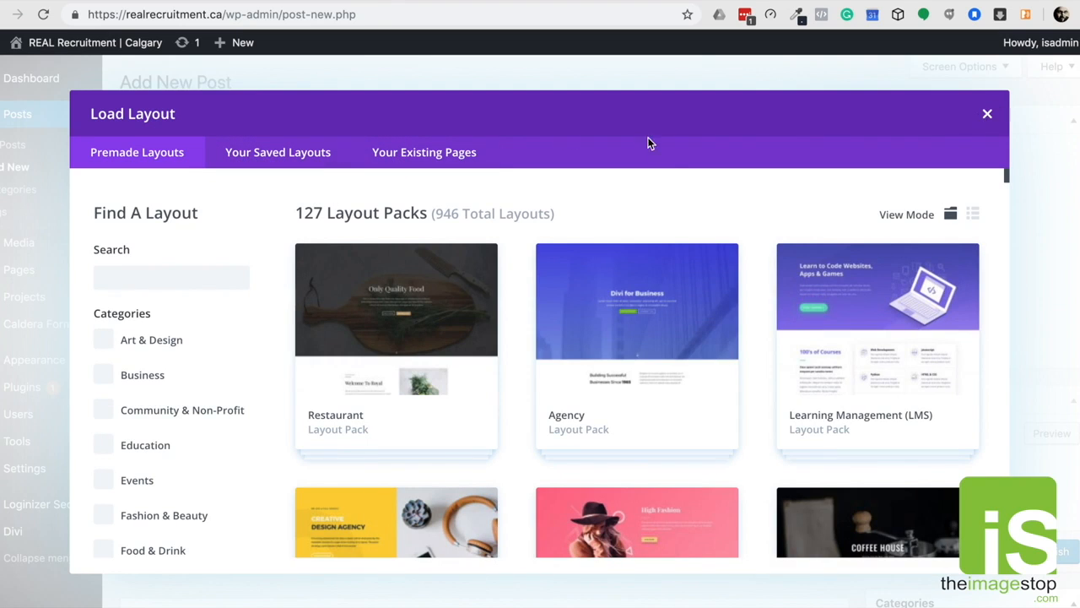
pyautogui.click(242, 154)
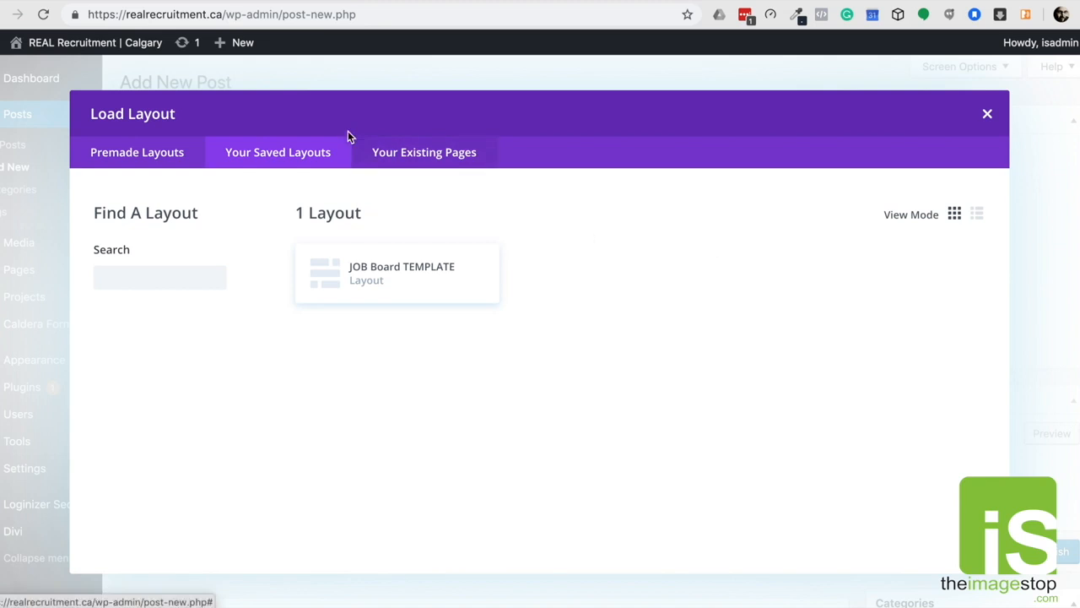
pyautogui.tripleClick(350, 100)
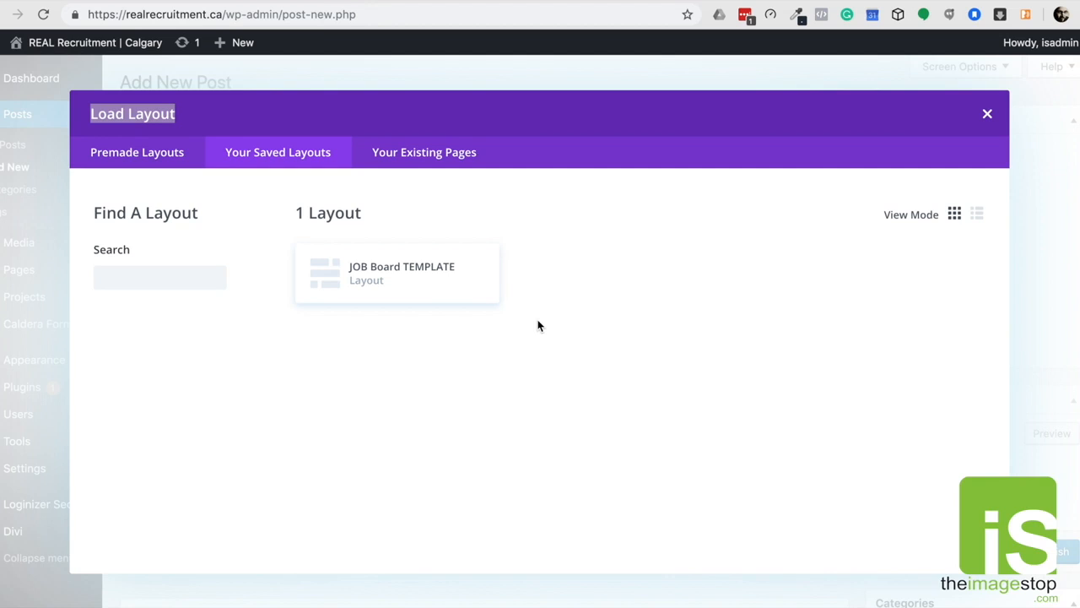
pyautogui.click(388, 272)
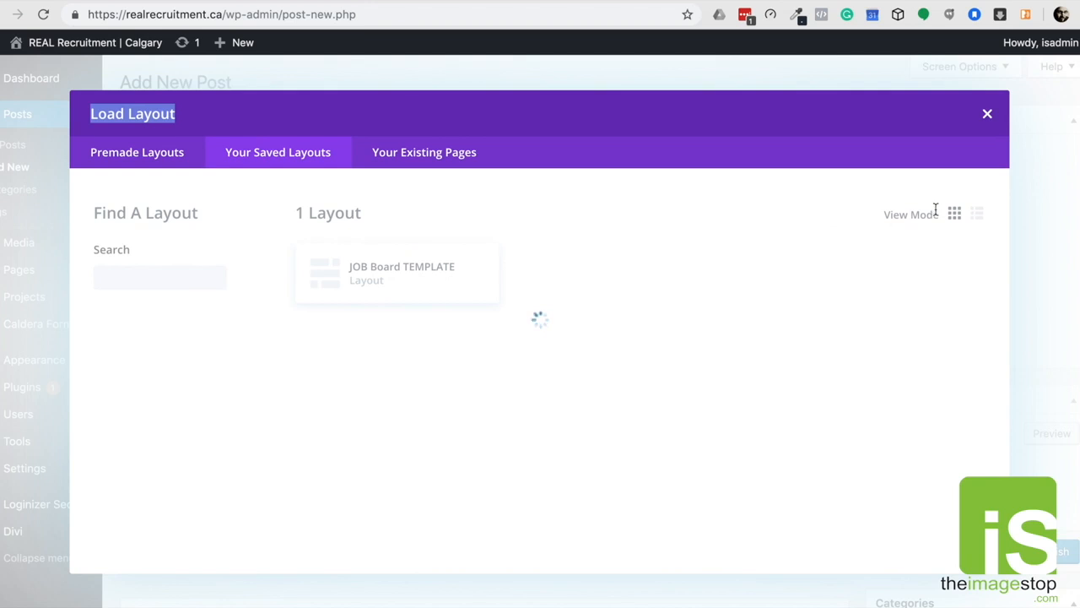
pyautogui.click(987, 115)
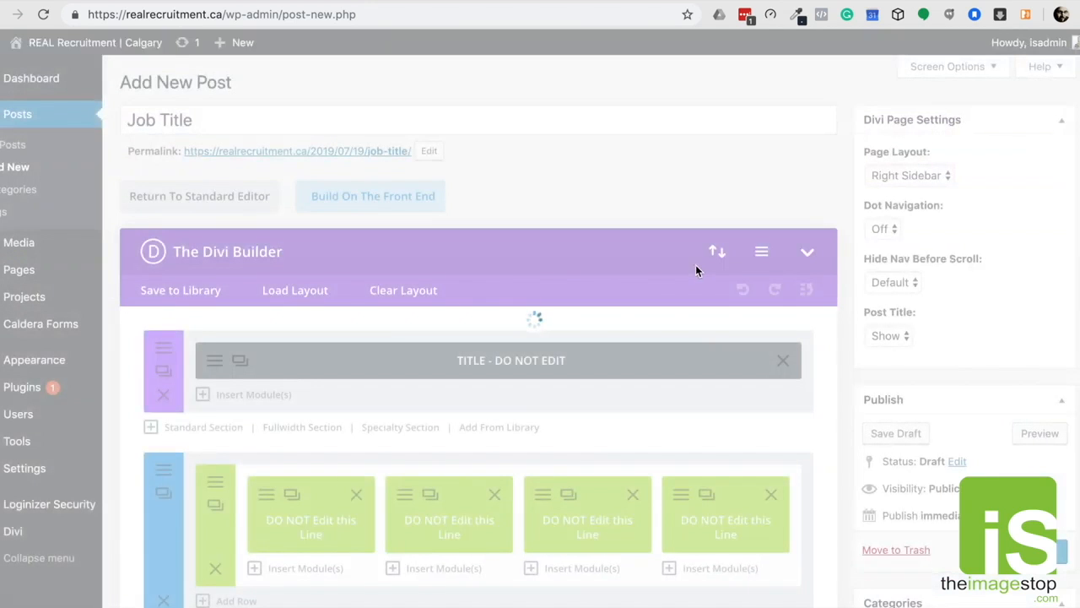
# Examine the loaded template's modules, including the title and the row marked as not to edit.
pyautogui.scroll(-1, 757, 316)
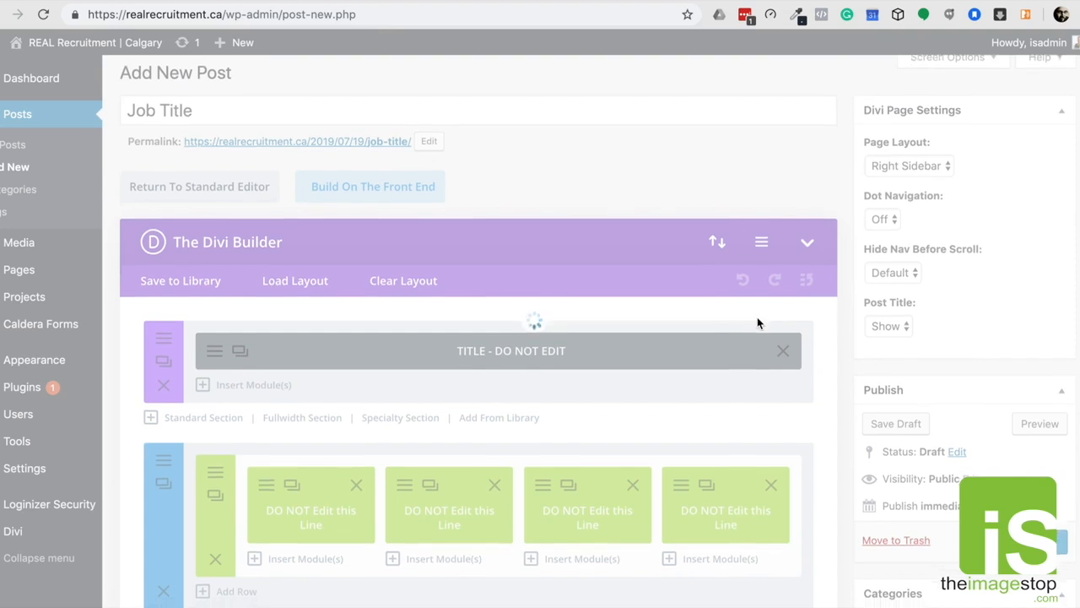
pyautogui.scroll(-1, 757, 319)
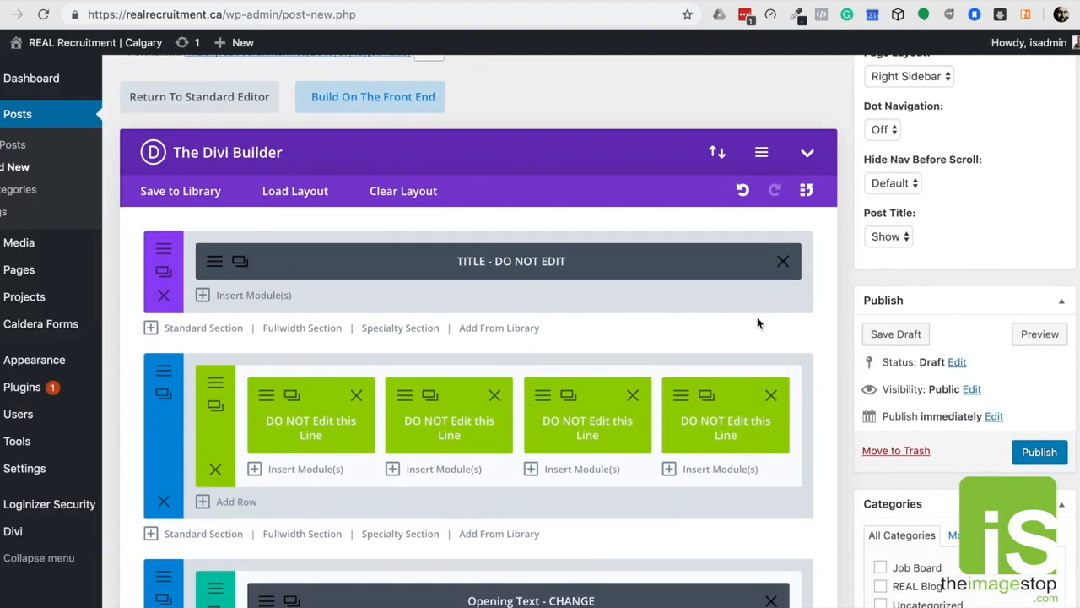
pyautogui.scroll(1, 757, 318)
pyautogui.scroll(-1, 757, 318)
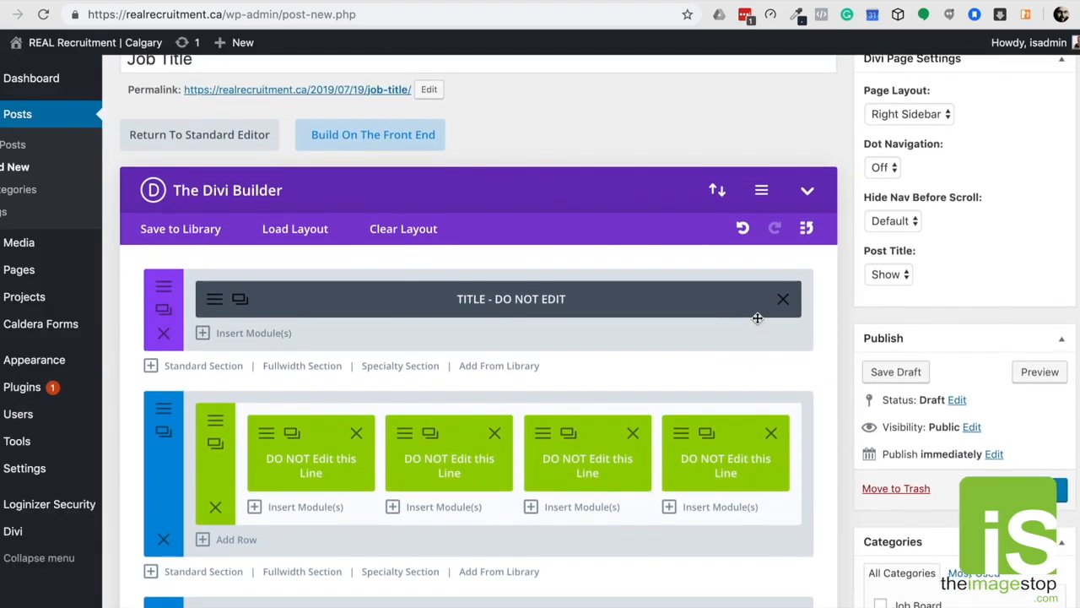
pyautogui.scroll(1, 757, 318)
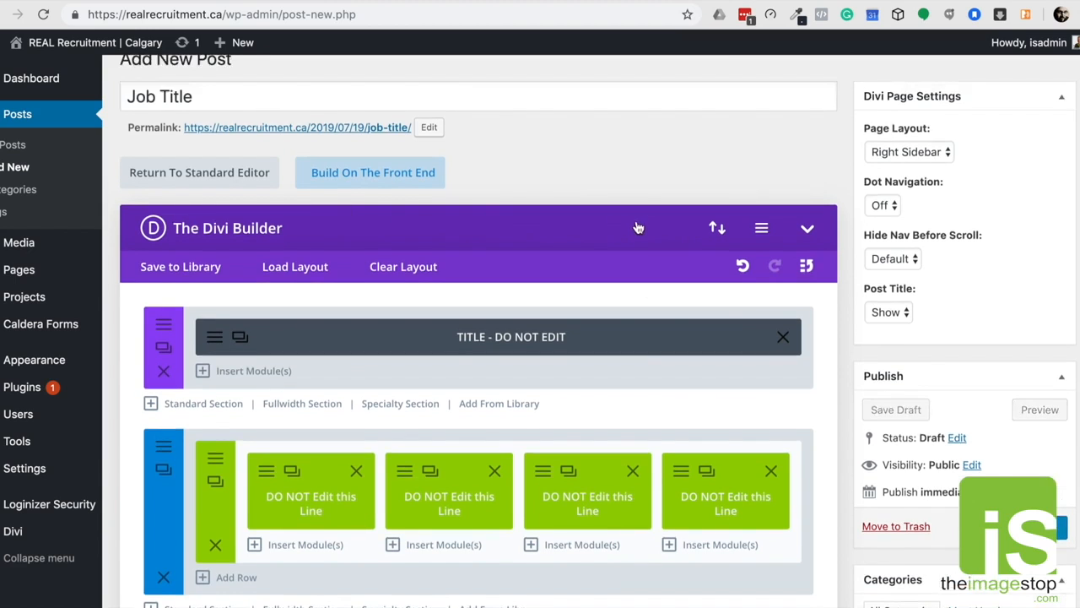
pyautogui.scroll(-1, 575, 289)
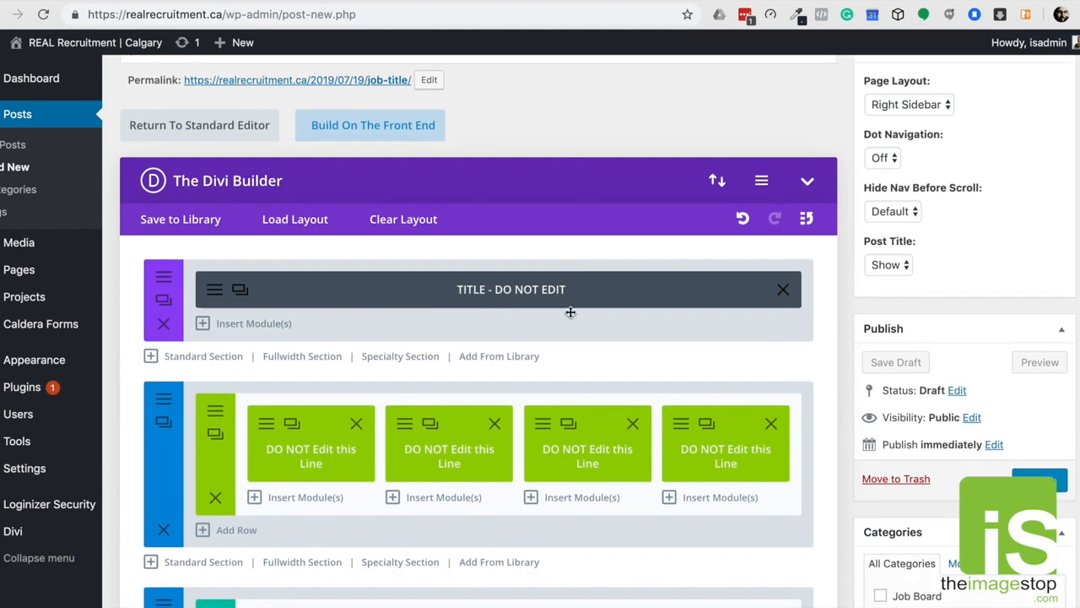
pyautogui.scroll(1, 571, 313)
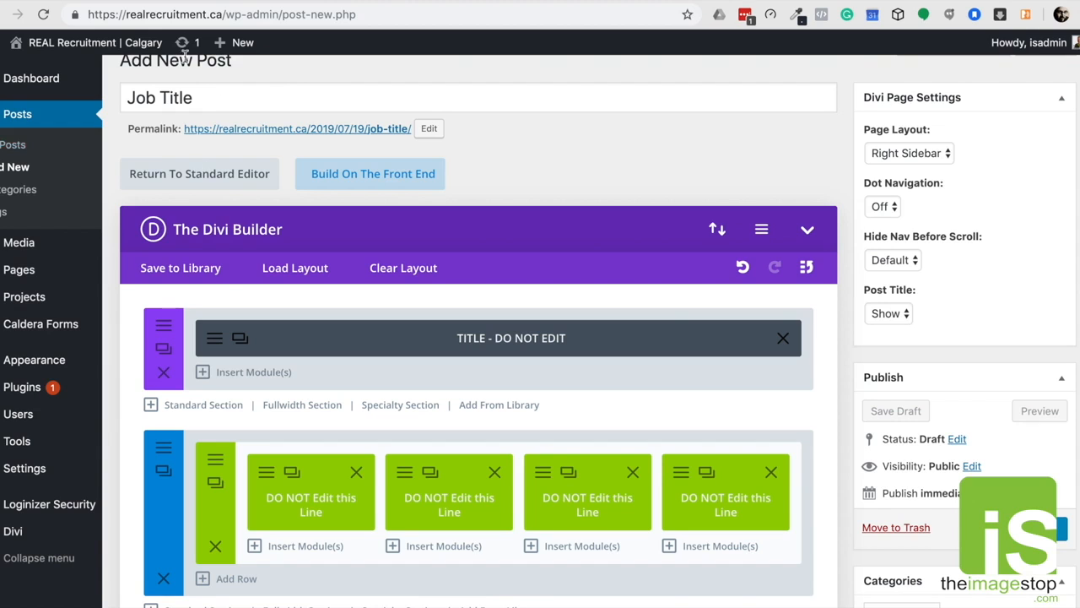
# Open the Project Engineers – Texas posting from the job board and compare its header with the template's title module and four-column "DO NOT Edit this Line" row.
pyautogui.scroll(-4, 639, 267)
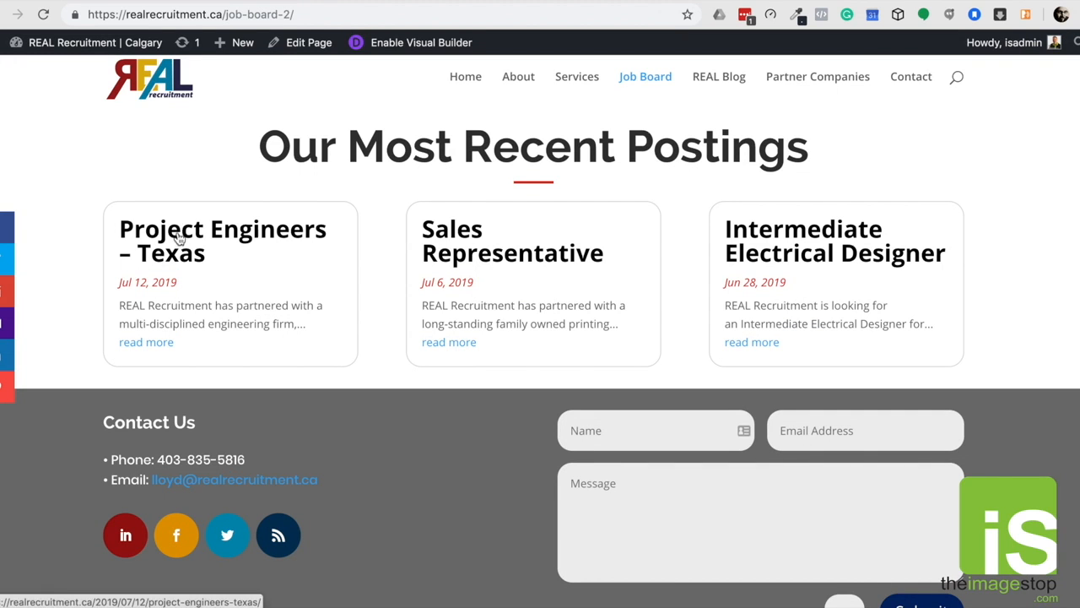
pyautogui.click(179, 240)
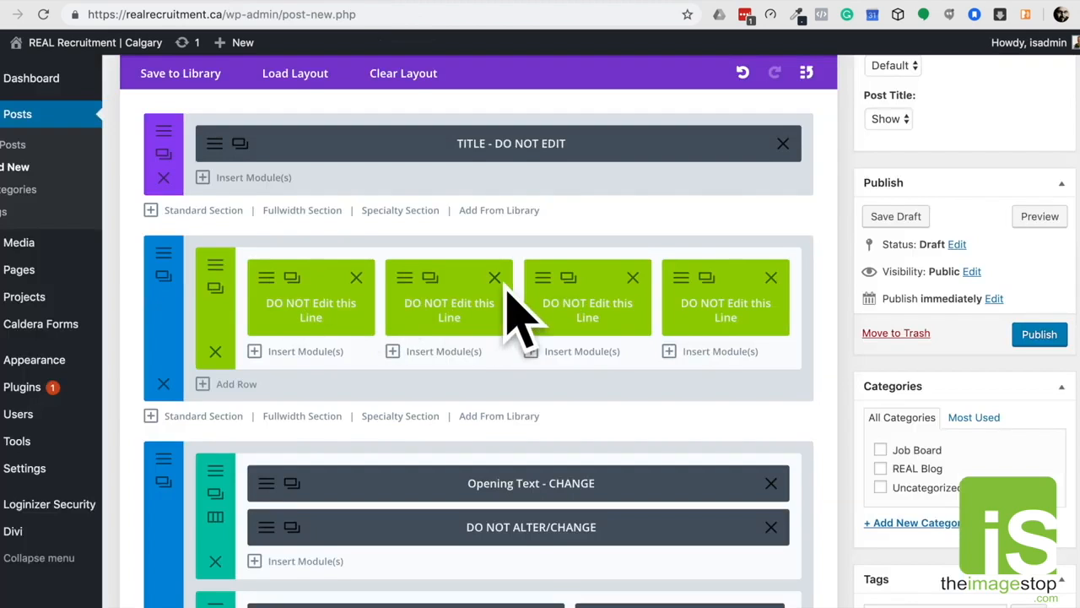
pyautogui.scroll(-1, 513, 254)
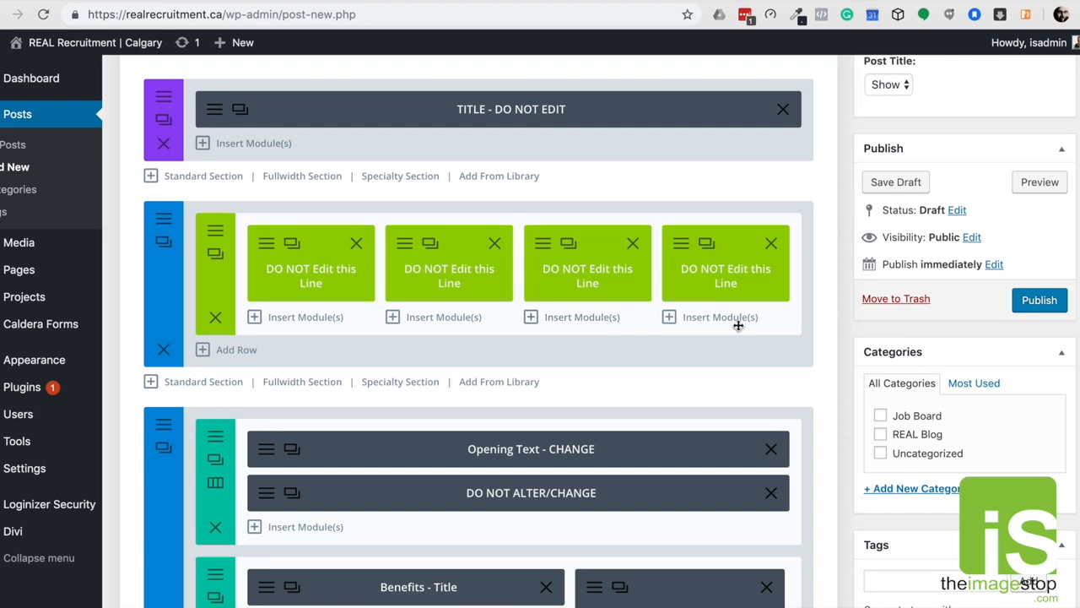
pyautogui.scroll(-1, 604, 318)
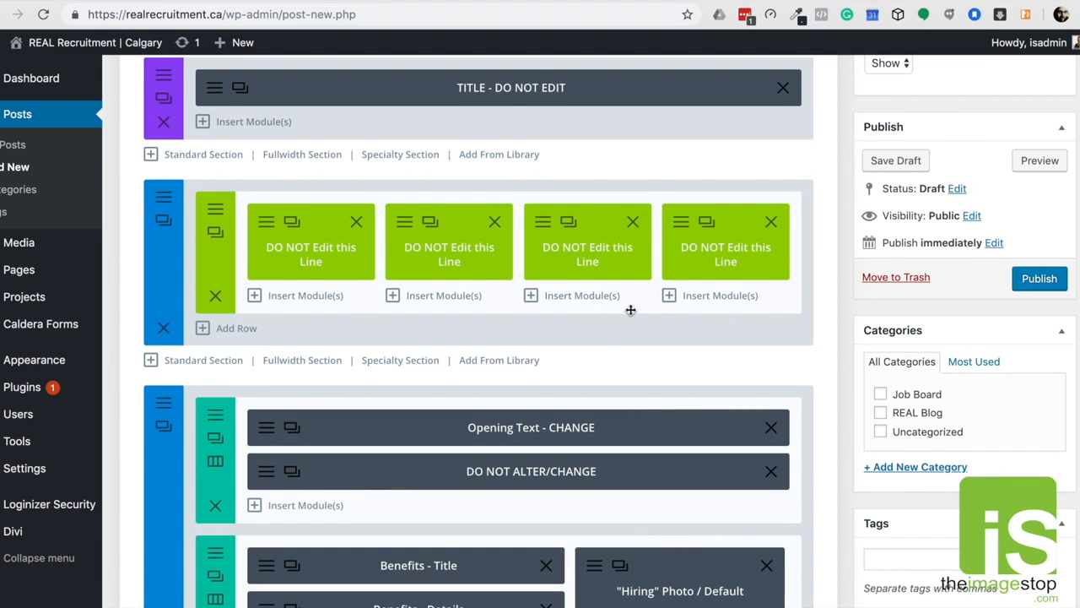
pyautogui.scroll(-5, 630, 310)
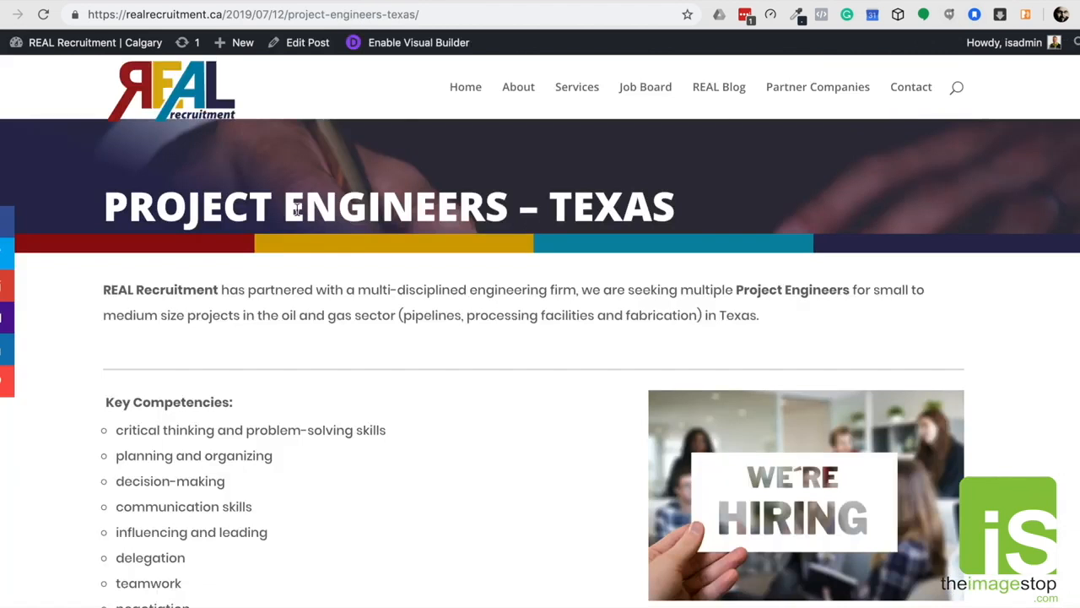
# Highlight the opening paragraph of the Project Engineers – Texas posting and compare it and the divider below with the template's Opening Text row.
pyautogui.moveTo(102, 292); pyautogui.dragTo(834, 333)
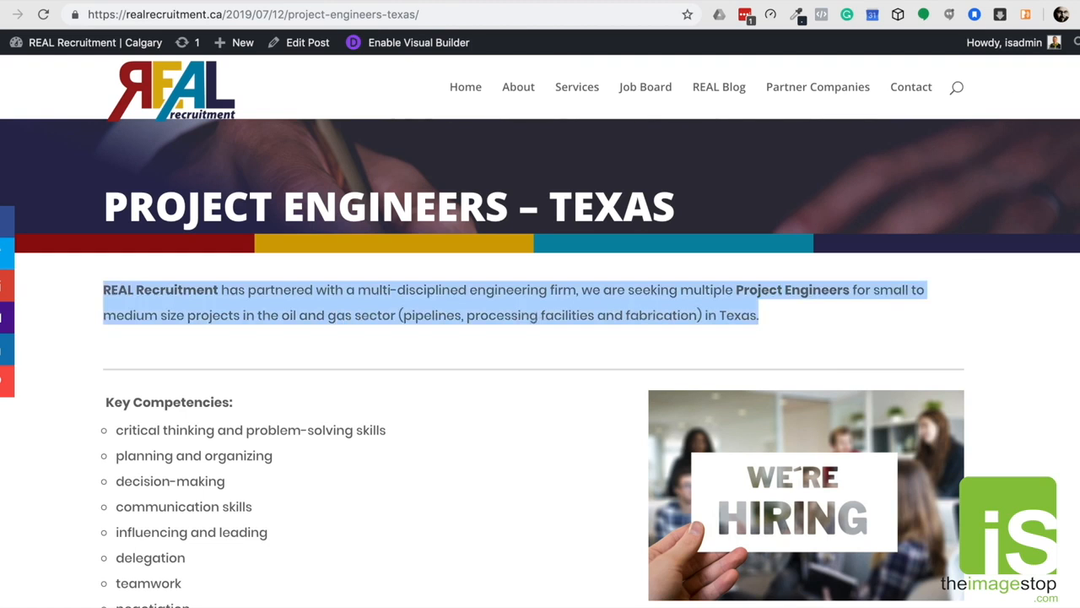
pyautogui.click(866, 0)
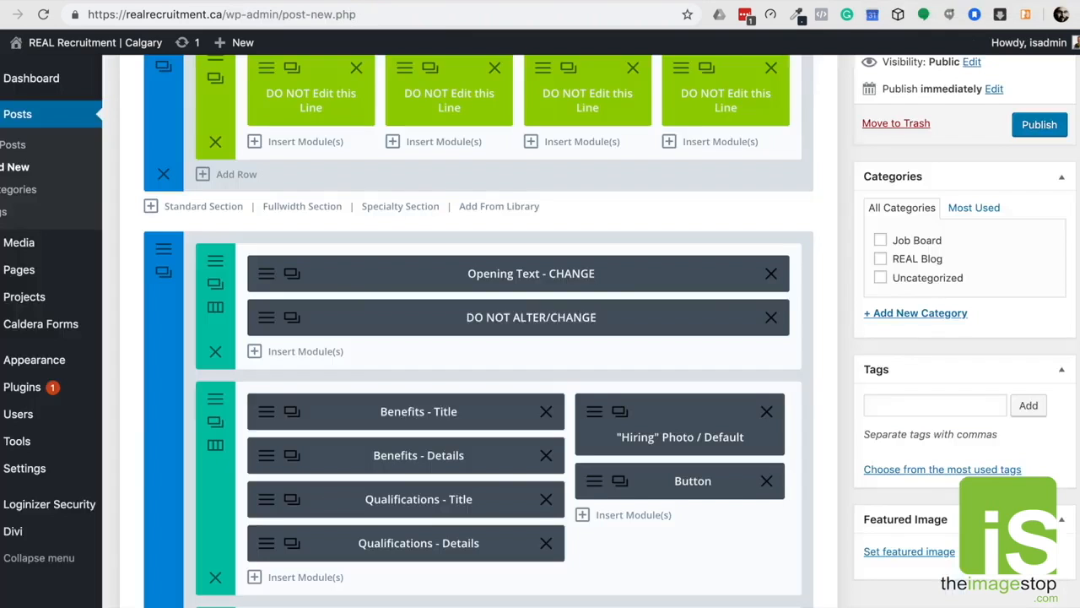
pyautogui.scroll(-1, 694, 189)
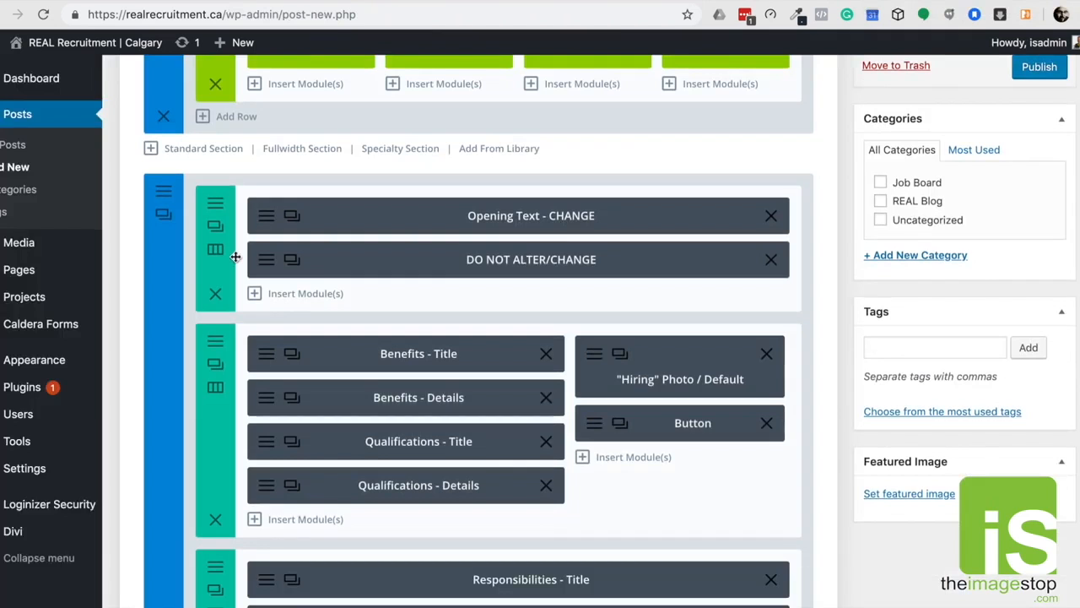
pyautogui.click(975, 0)
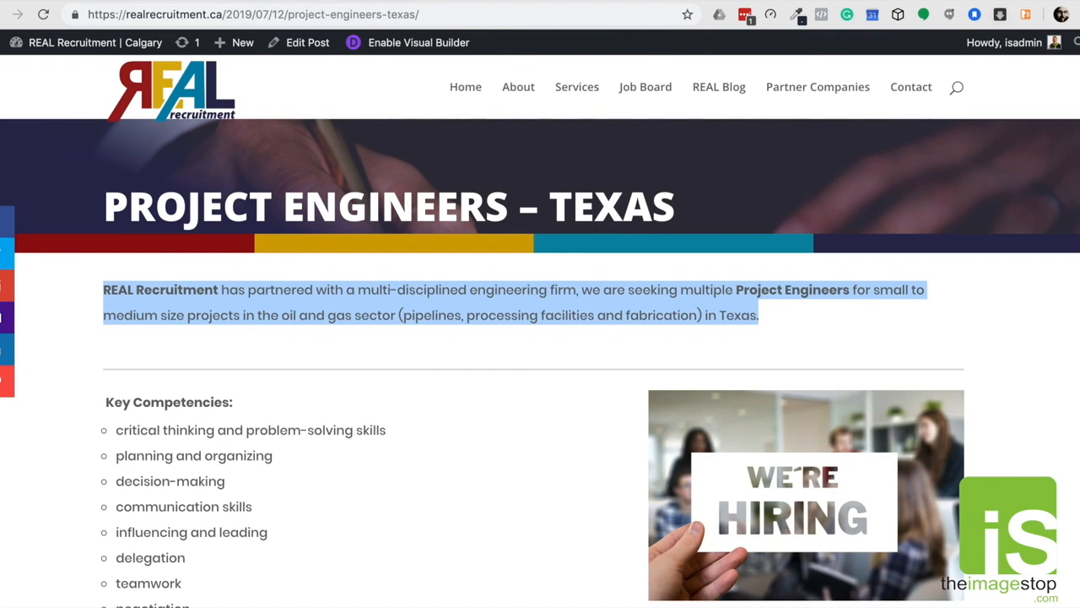
pyautogui.click(802, 0)
pyautogui.scroll(-2, 616, 198)
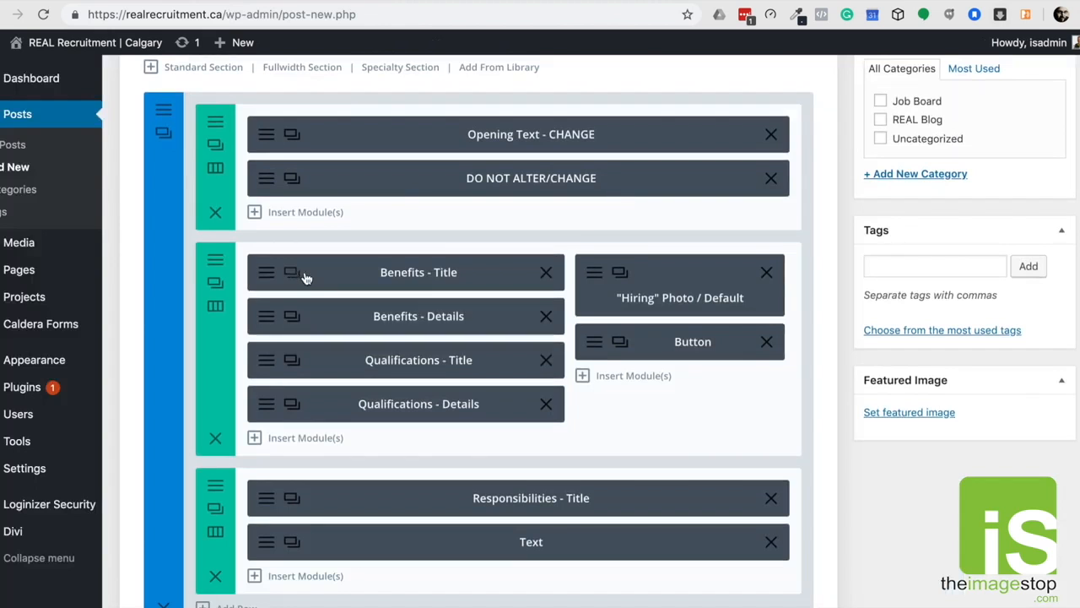
# Check the Benefits - Title module's text and compare the template's content modules with the posting's competencies, education and responsibilities sections.
pyautogui.click(268, 274)
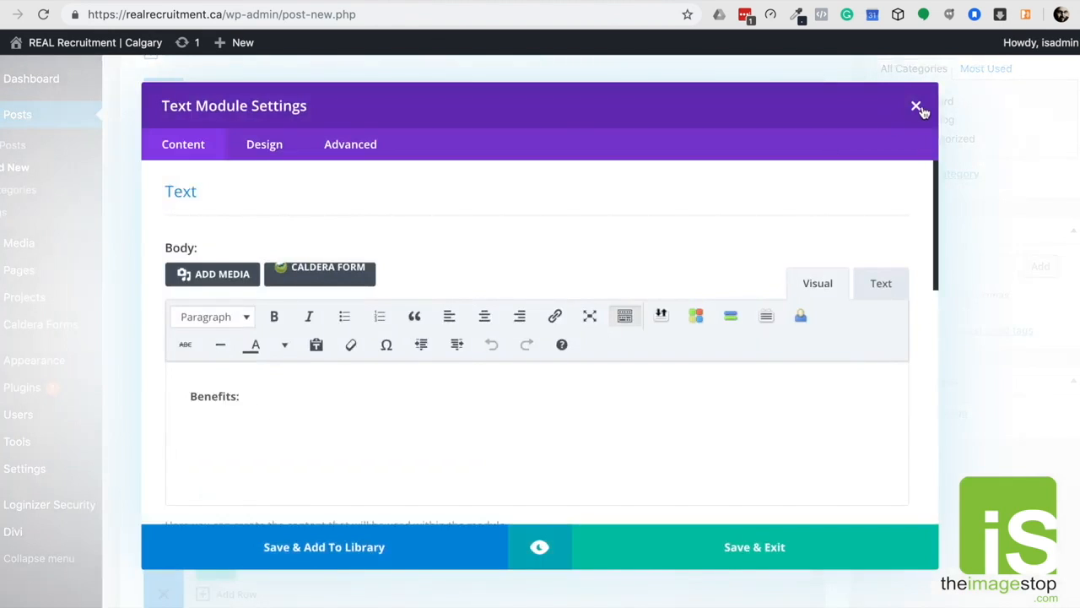
pyautogui.click(919, 108)
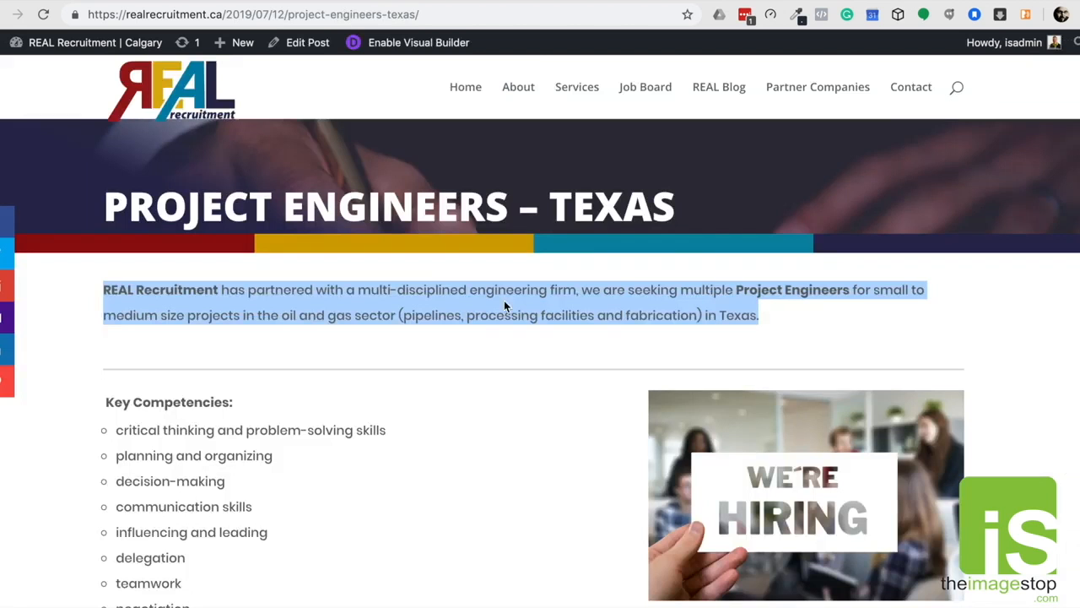
pyautogui.scroll(-5, 456, 347)
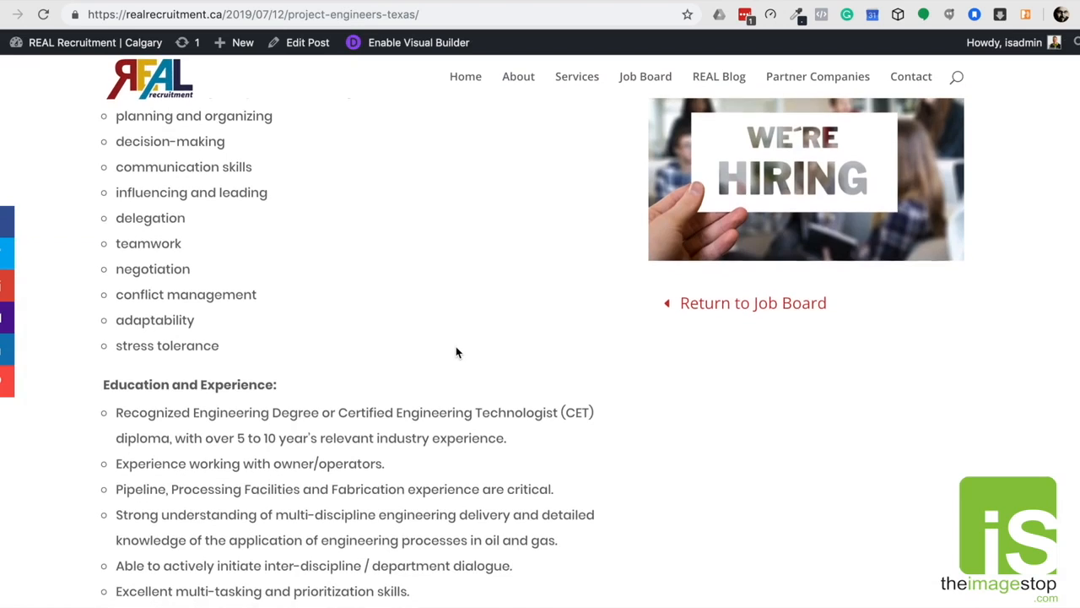
pyautogui.scroll(2, 456, 347)
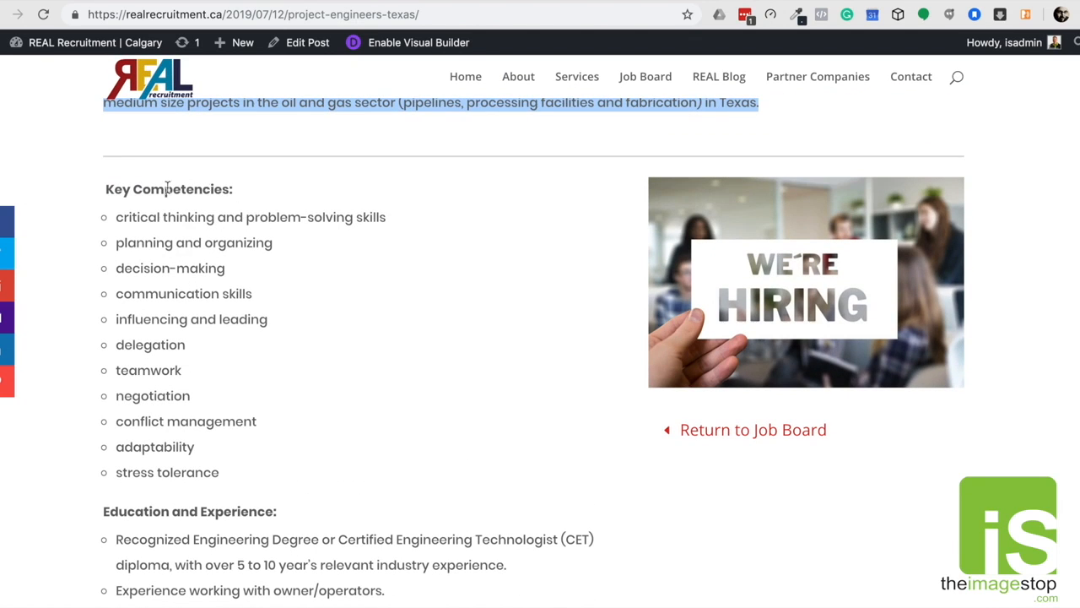
pyautogui.scroll(-3, 371, 320)
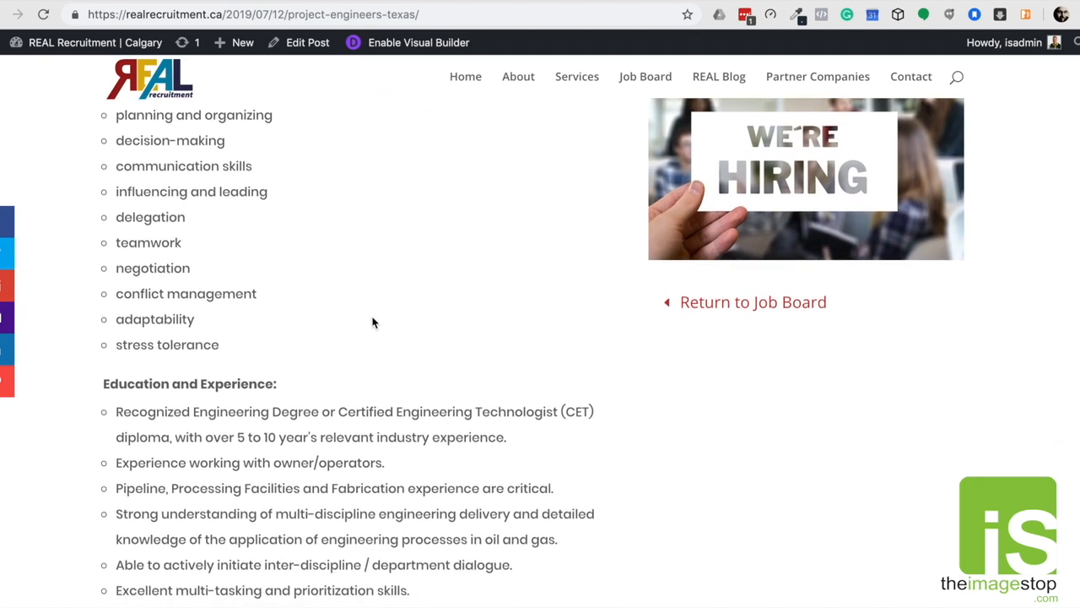
pyautogui.scroll(-7, 206, 313)
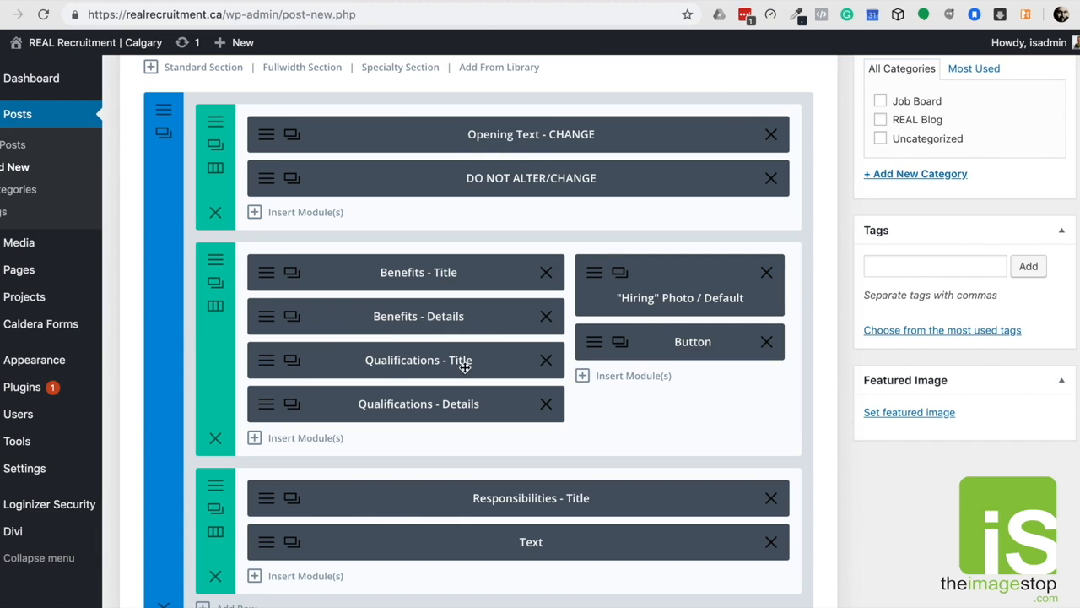
pyautogui.scroll(-2, 400, 409)
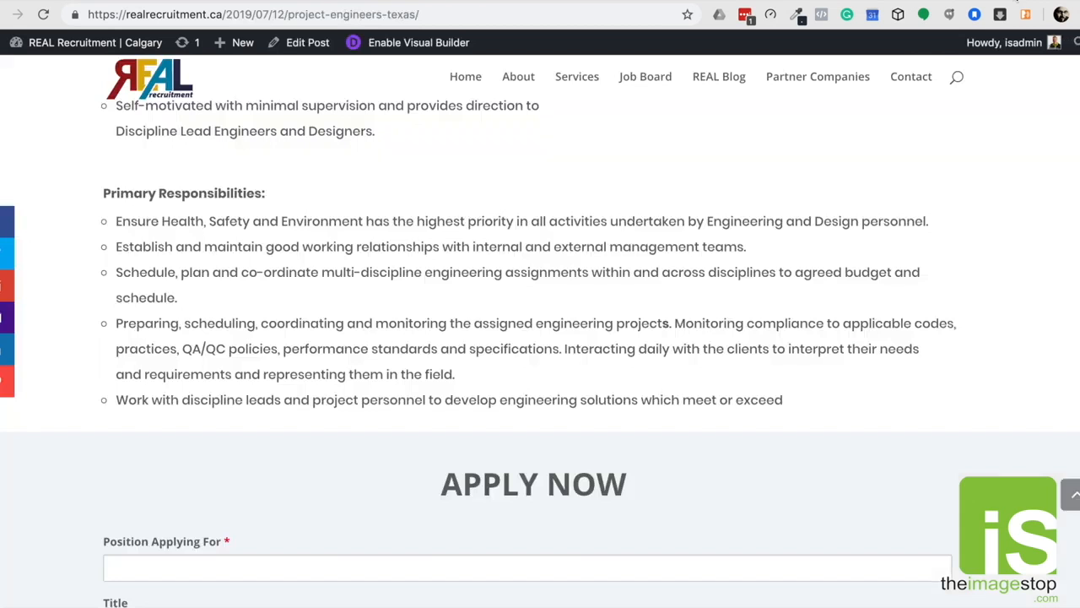
pyautogui.scroll(2, 543, 301)
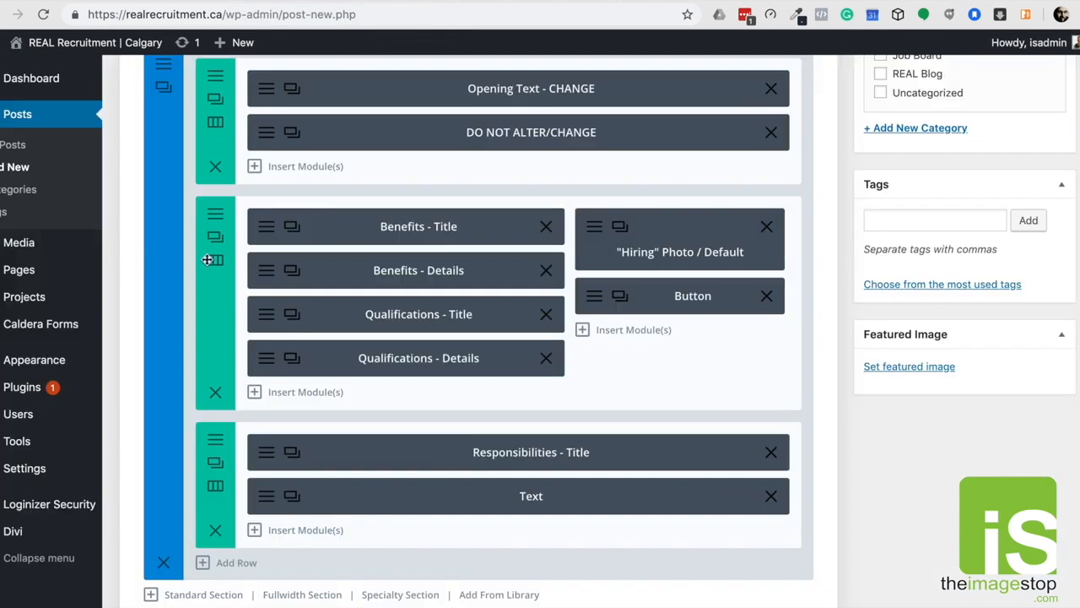
# Duplicate the Qualifications - Title and Qualifications - Details modules, arrange the copies as a second title-and-details pair, and check the lower title's text.
pyautogui.click(290, 317)
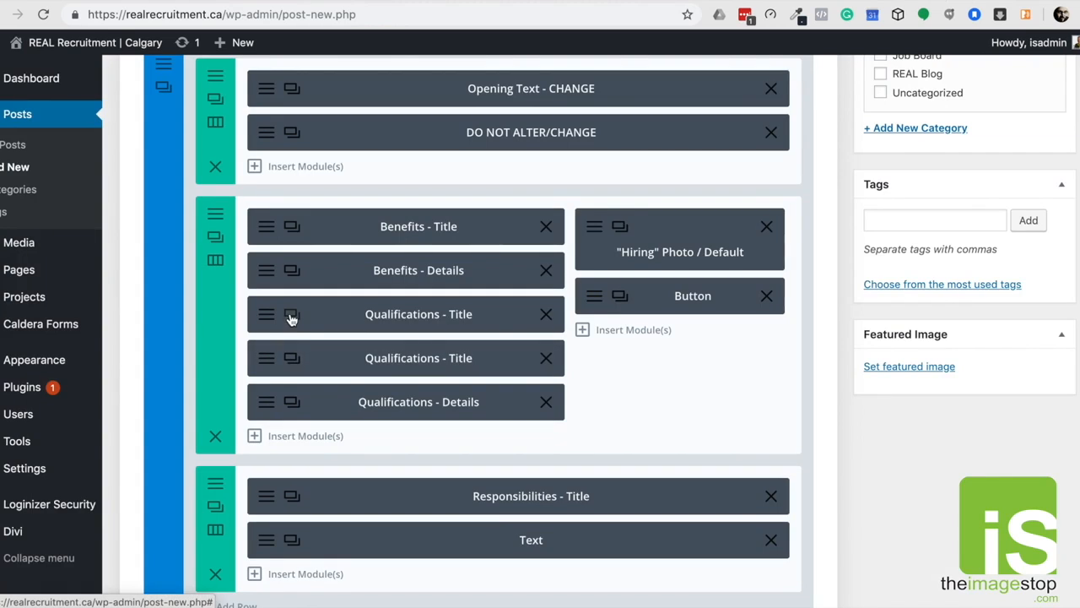
pyautogui.moveTo(317, 362); pyautogui.dragTo(320, 459)
pyautogui.click(291, 360)
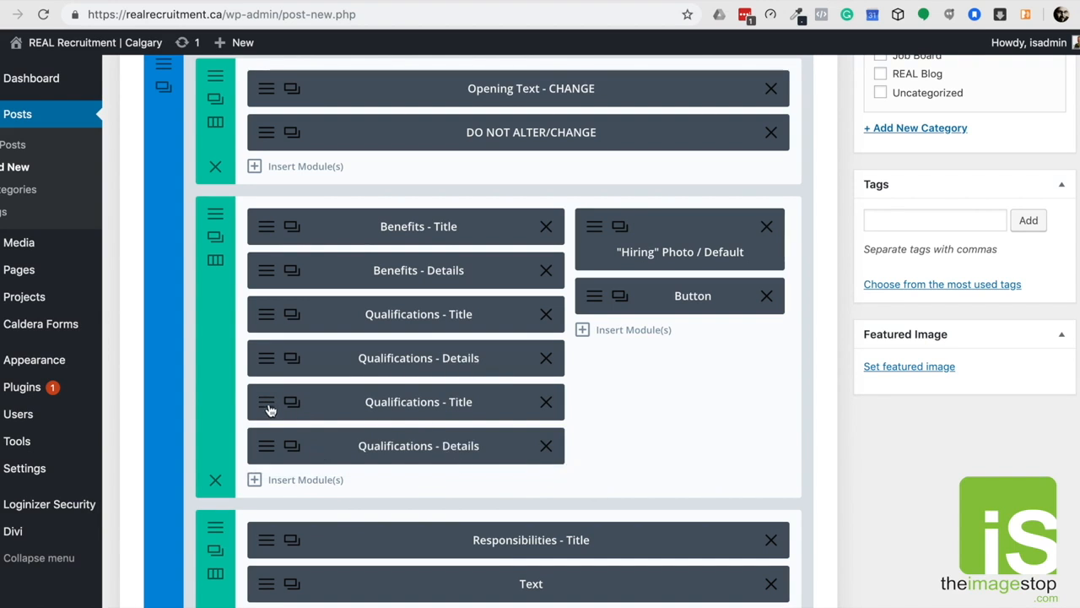
pyautogui.click(496, 371)
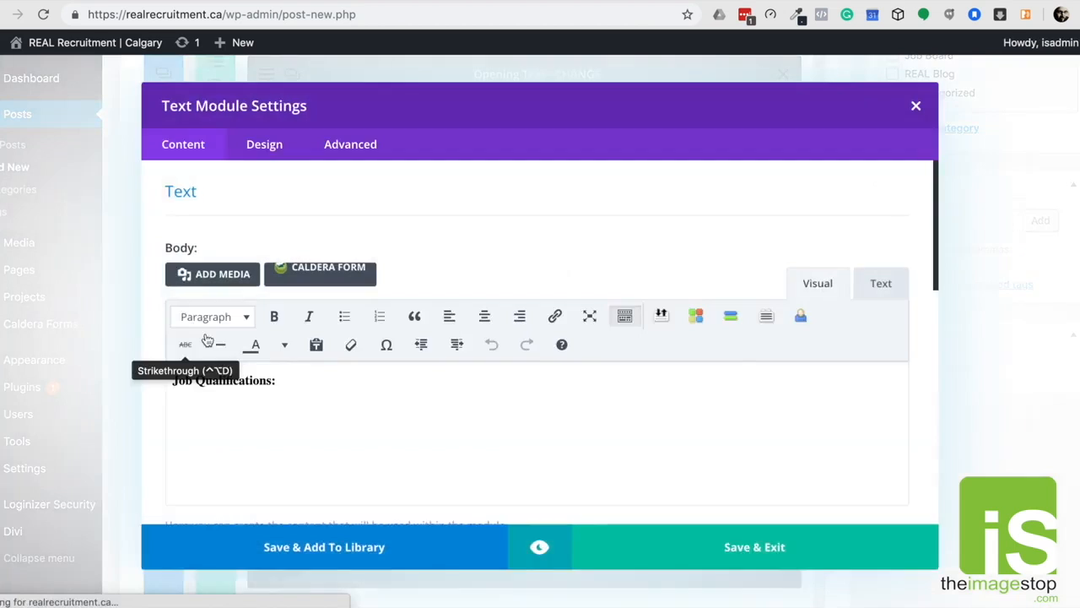
pyautogui.click(917, 106)
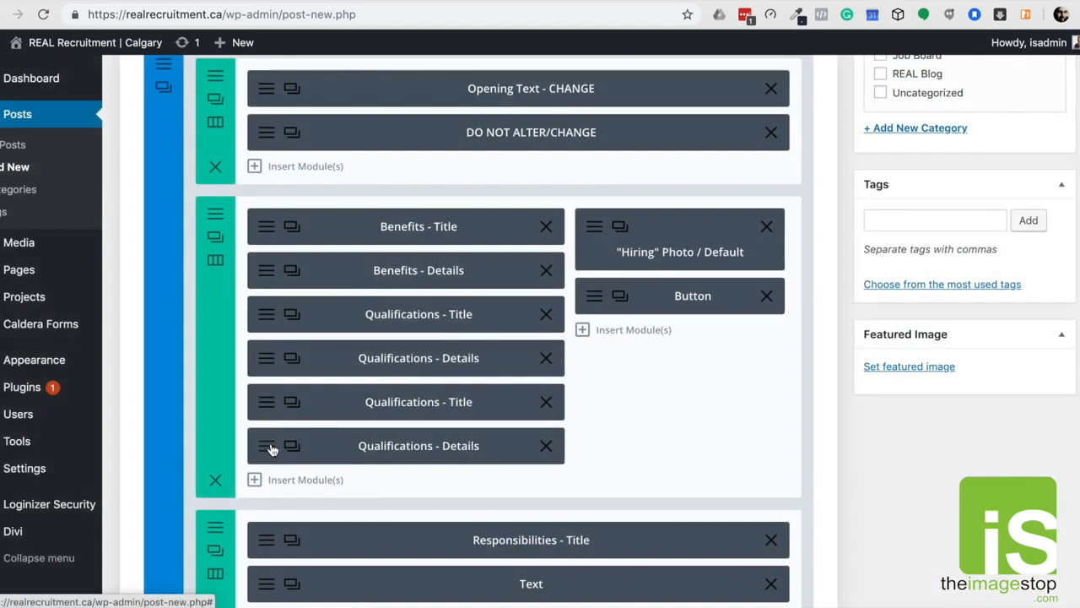
# Replace the bulleted list in the lower Qualifications - Details module with three lines of placeholder text.
pyautogui.click(323, 443)
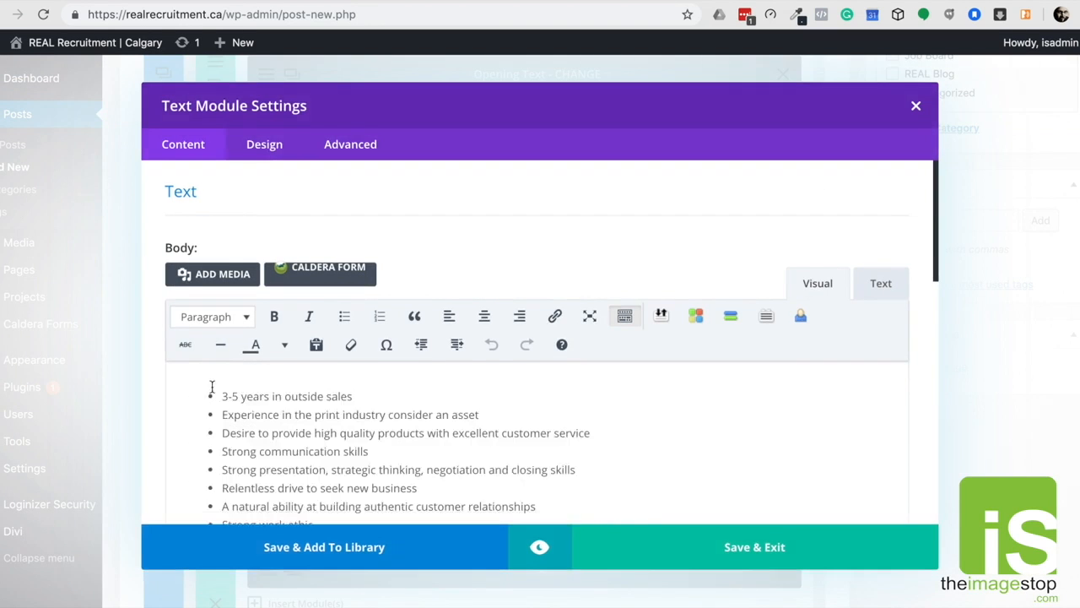
pyautogui.scroll(-1, 218, 382)
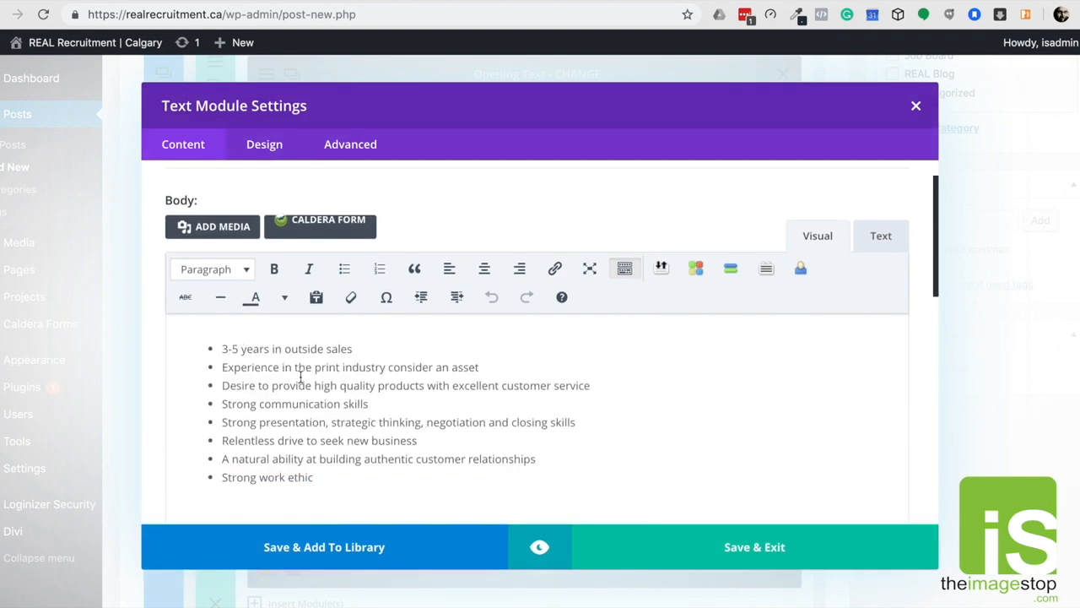
pyautogui.moveTo(225, 331); pyautogui.dragTo(364, 492)
pyautogui.press('BackSpace')
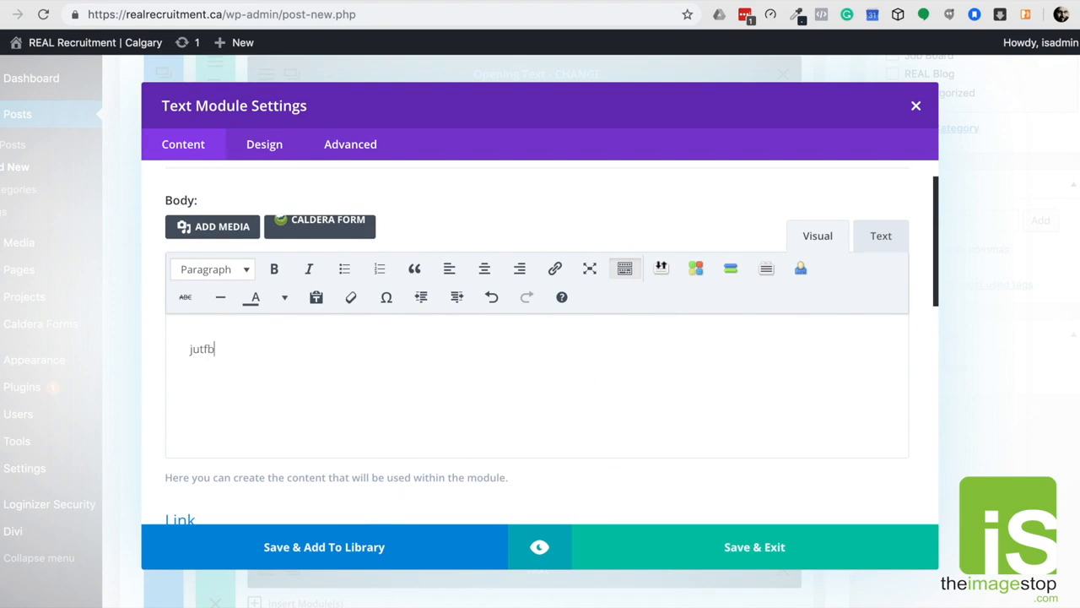
pyautogui.write('h')
pyautogui.press('Return')
pyautogui.write('tththth')
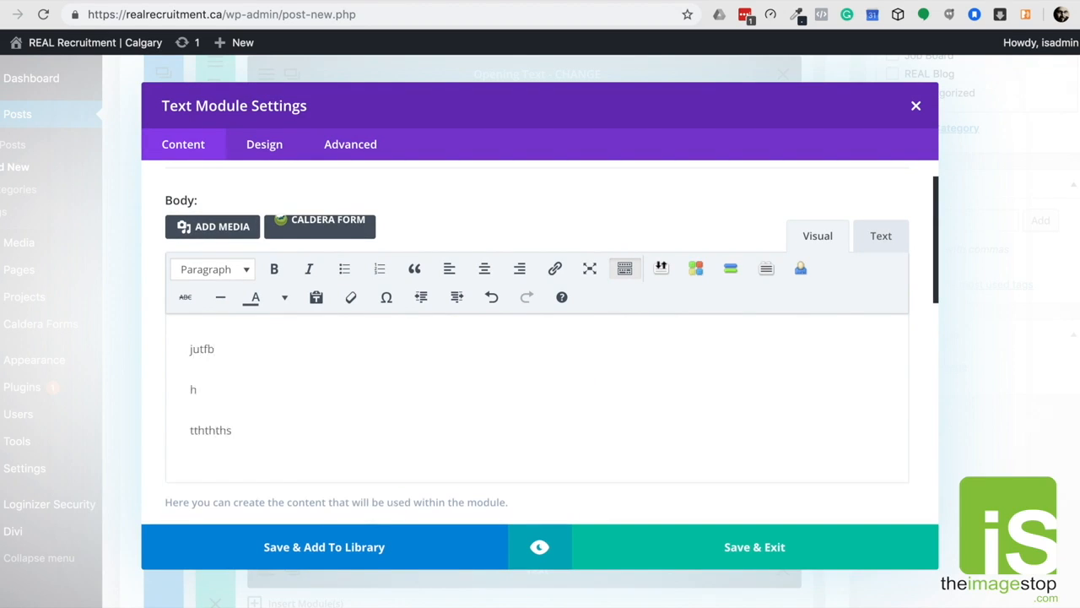
# Format the three placeholder lines as a bulleted list and close the module settings without saving.
pyautogui.moveTo(197, 336); pyautogui.dragTo(245, 474)
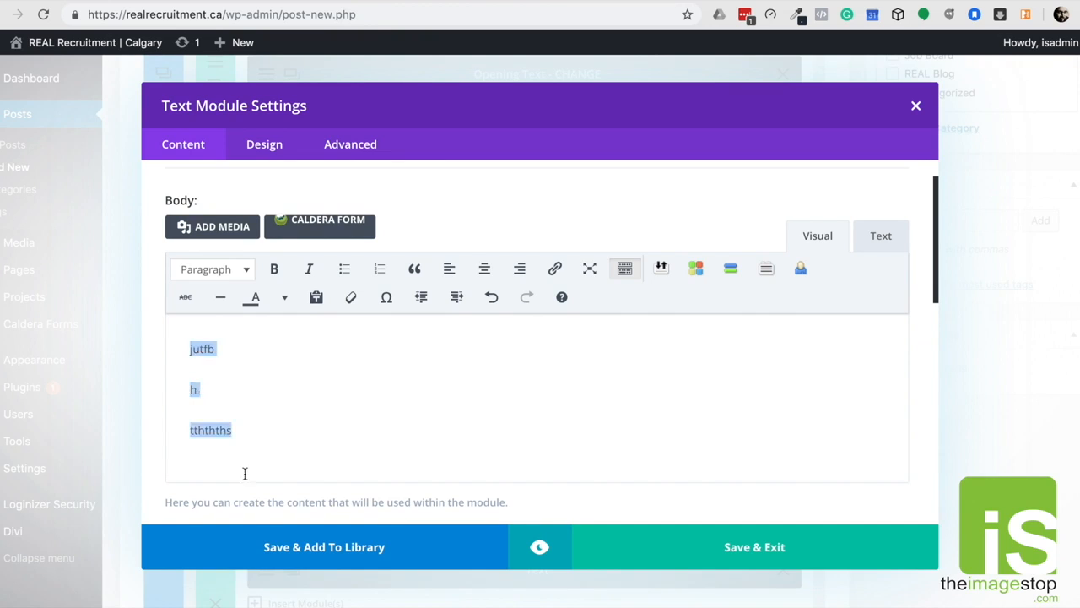
pyautogui.click(342, 270)
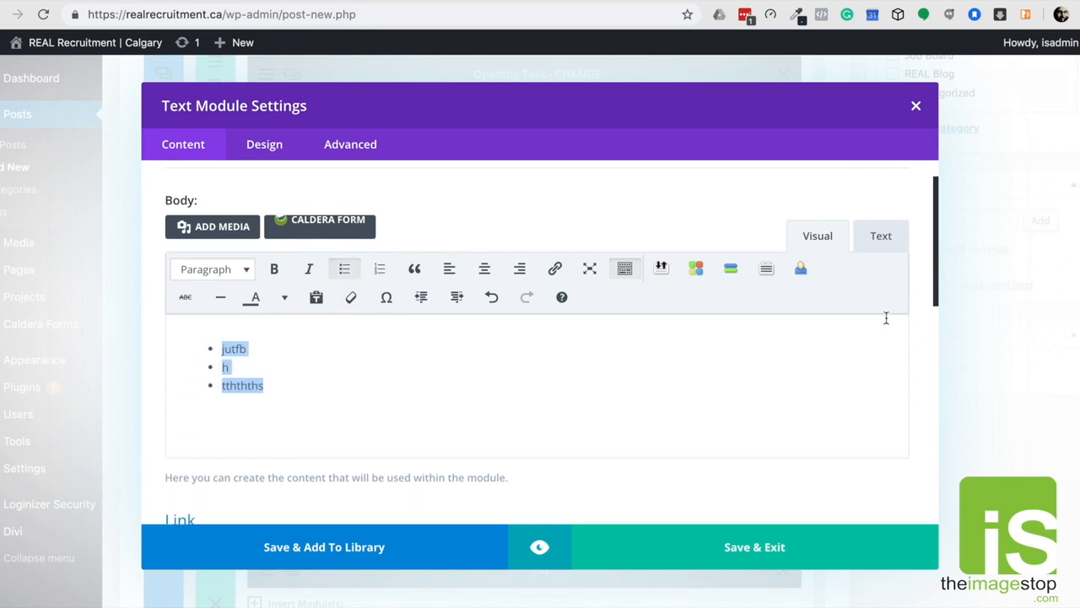
pyautogui.click(916, 110)
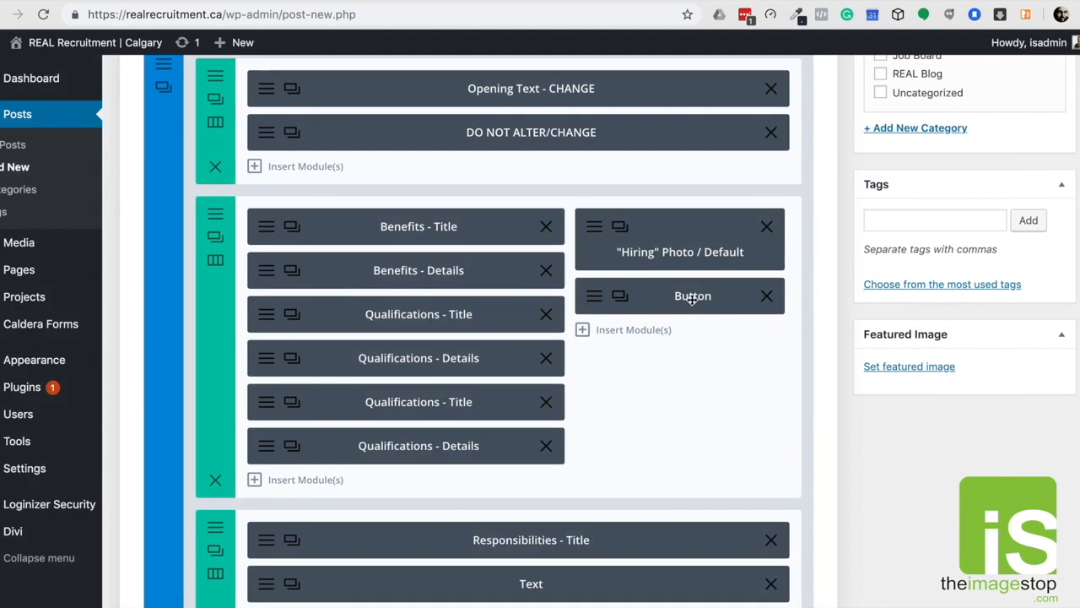
# Open the image chooser for the "Hiring" Photo / Default module and check the option to upload a file from the computer.
pyautogui.click(600, 233)
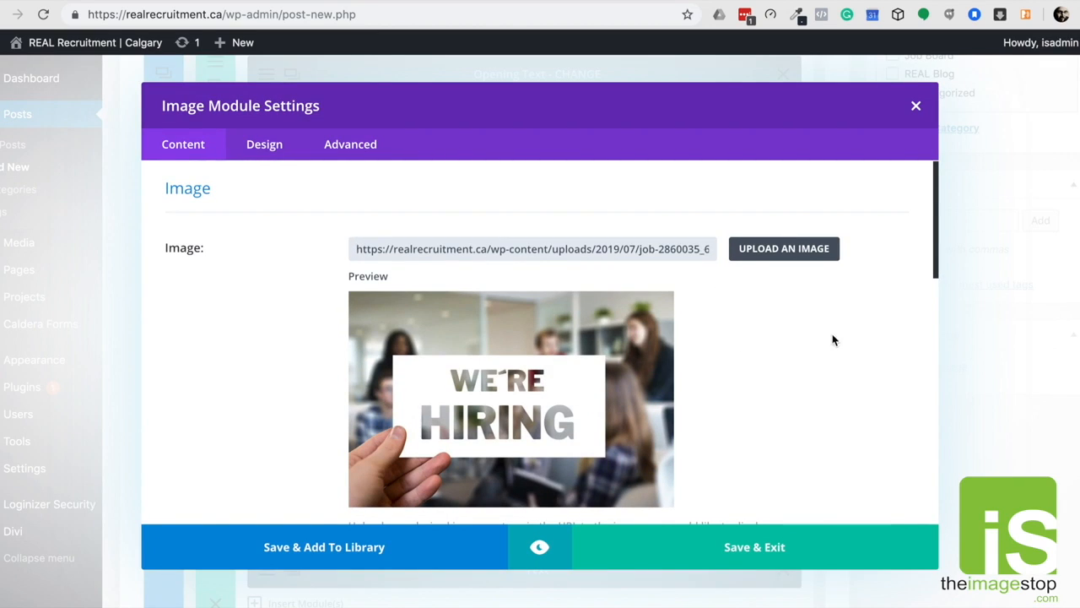
pyautogui.click(767, 251)
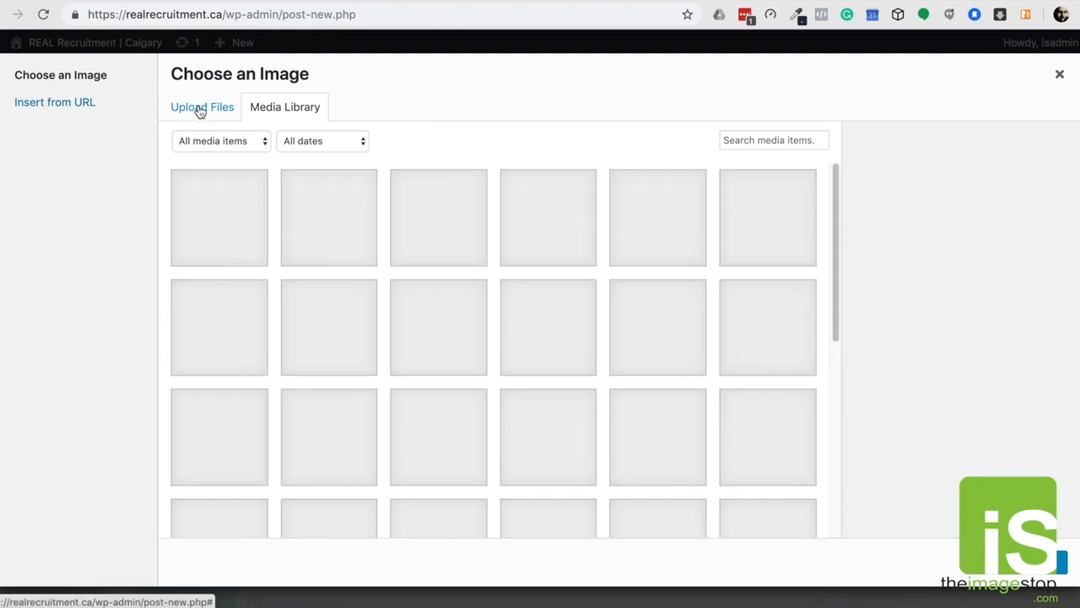
pyautogui.click(199, 112)
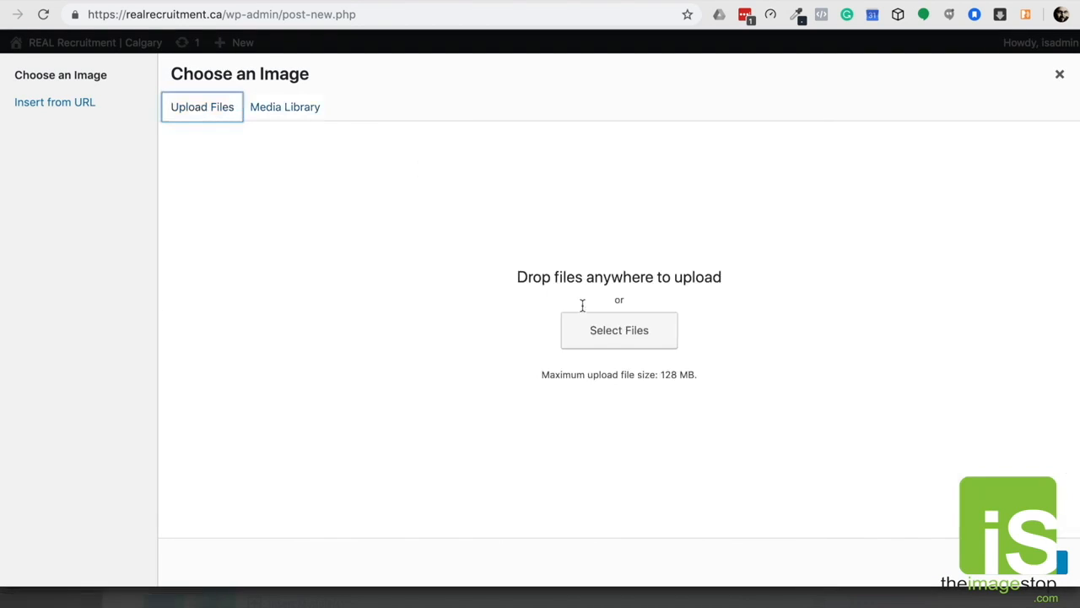
pyautogui.click(584, 340)
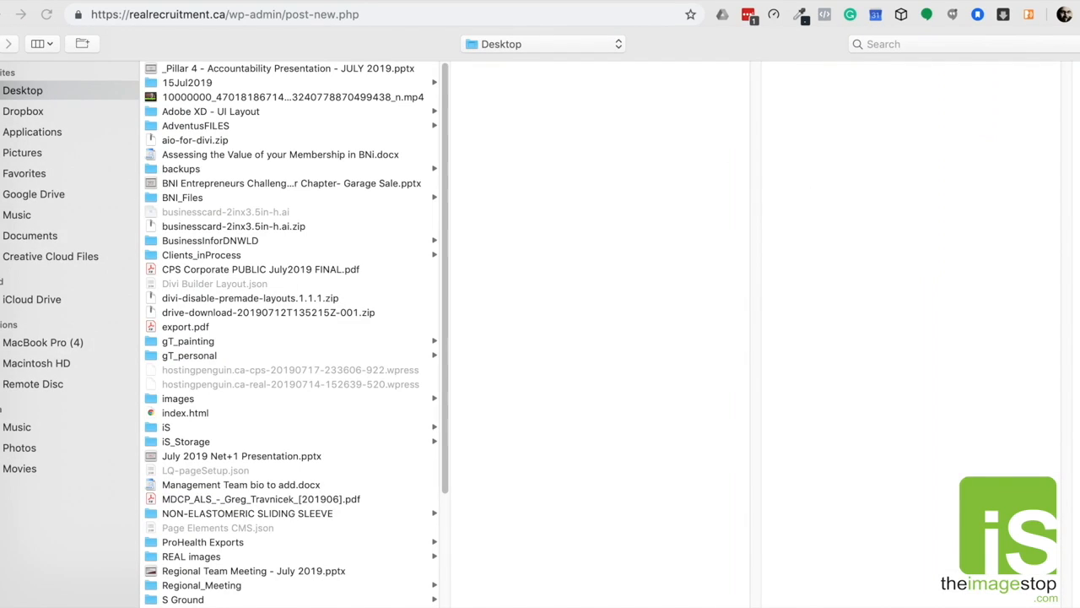
pyautogui.press('Escape')
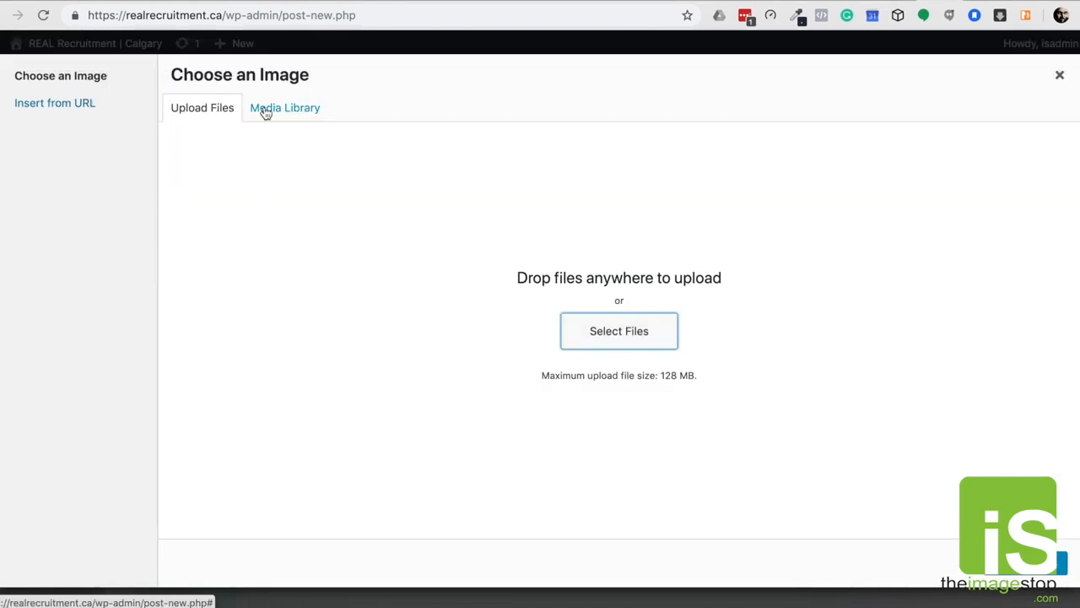
# Replace the "Hiring" photo with the letter-of-application image of a hand signing a document from the media library and save the module.
pyautogui.click(266, 112)
pyautogui.scroll(-2, 744, 237)
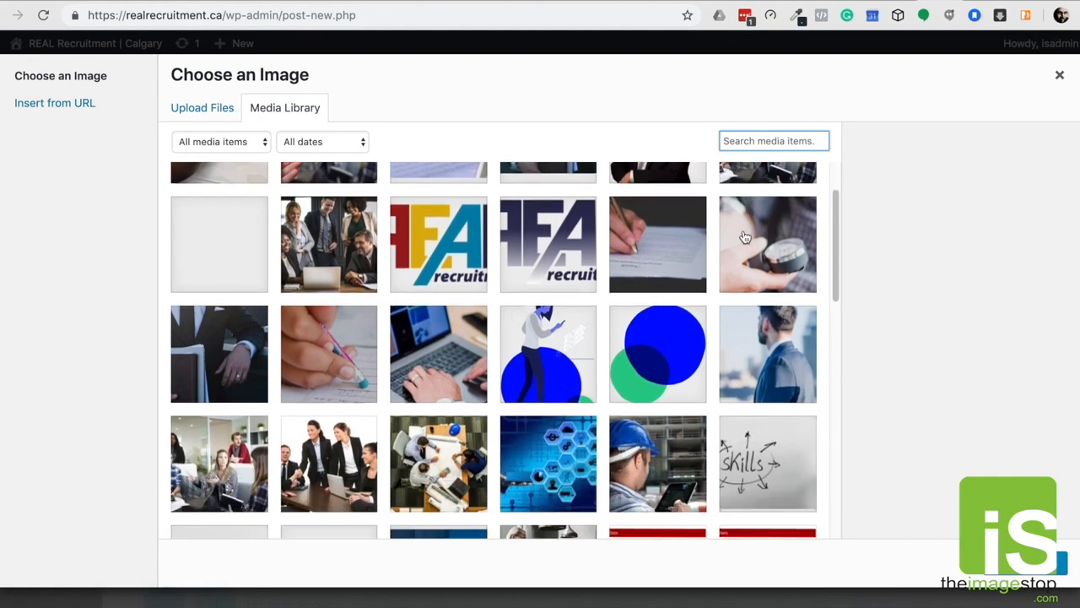
pyautogui.scroll(-10, 745, 237)
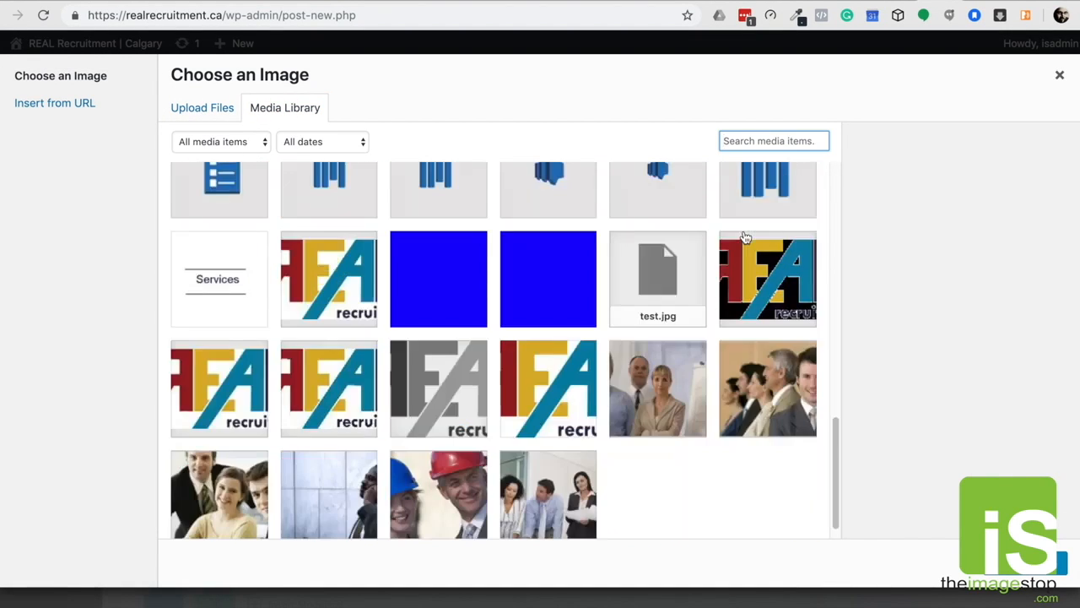
pyautogui.scroll(-1, 744, 237)
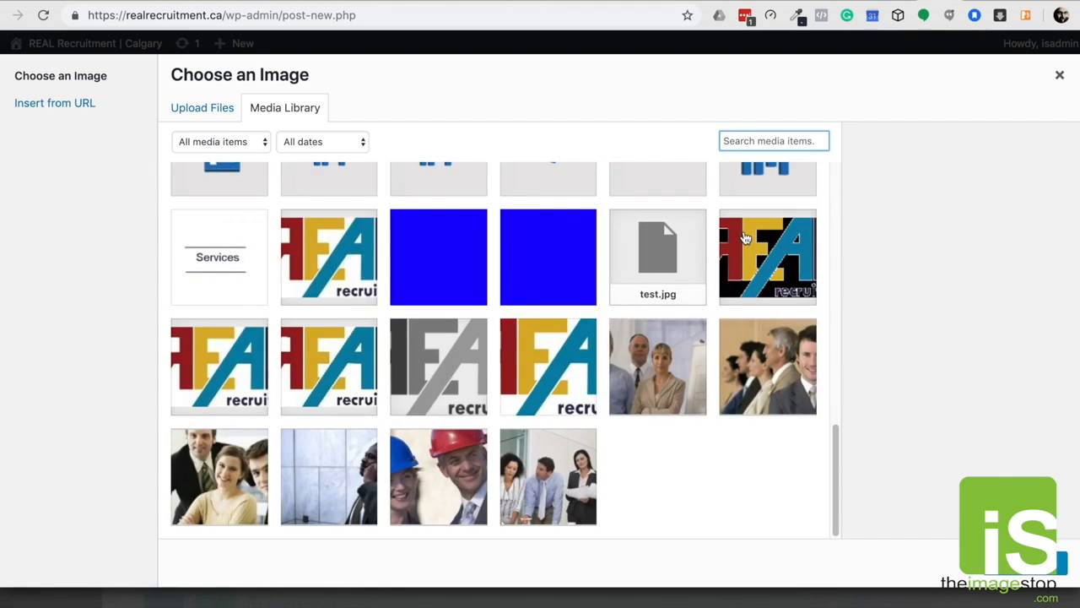
pyautogui.scroll(15, 441, 231)
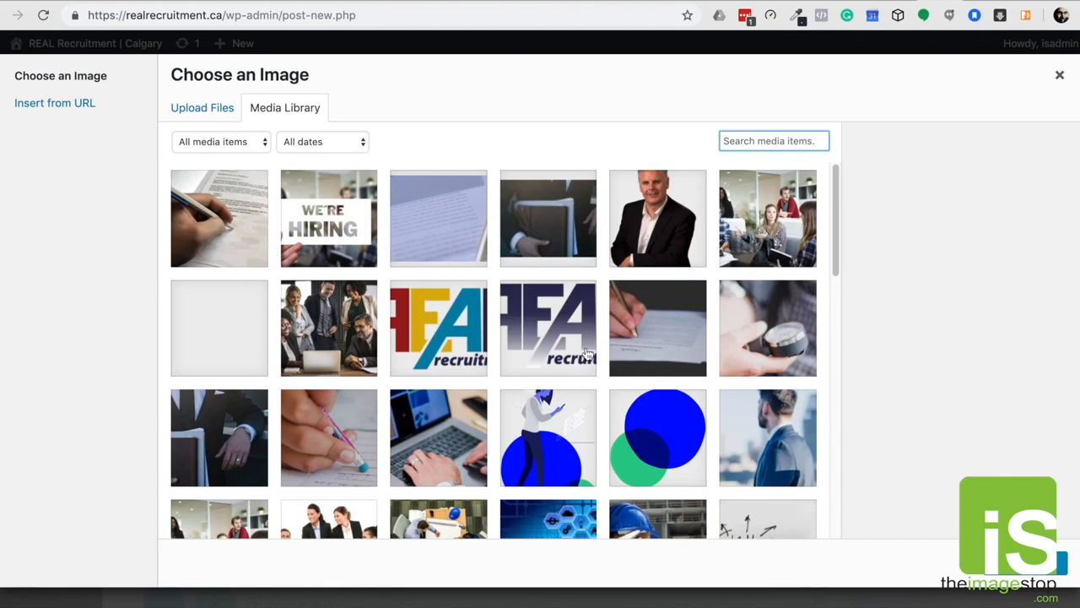
pyautogui.click(254, 237)
pyautogui.click(1061, 562)
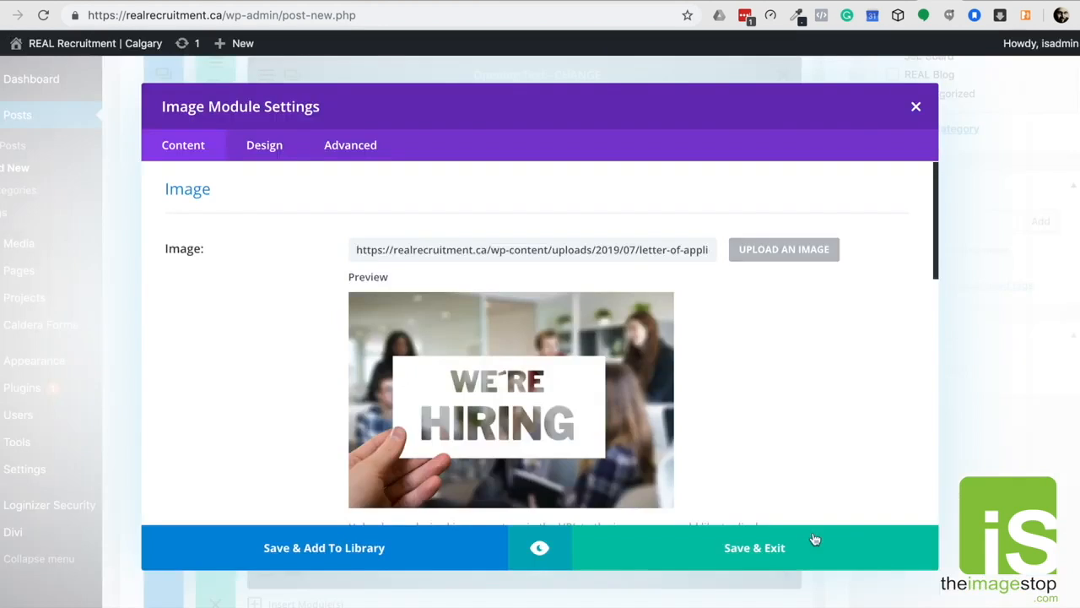
pyautogui.click(736, 564)
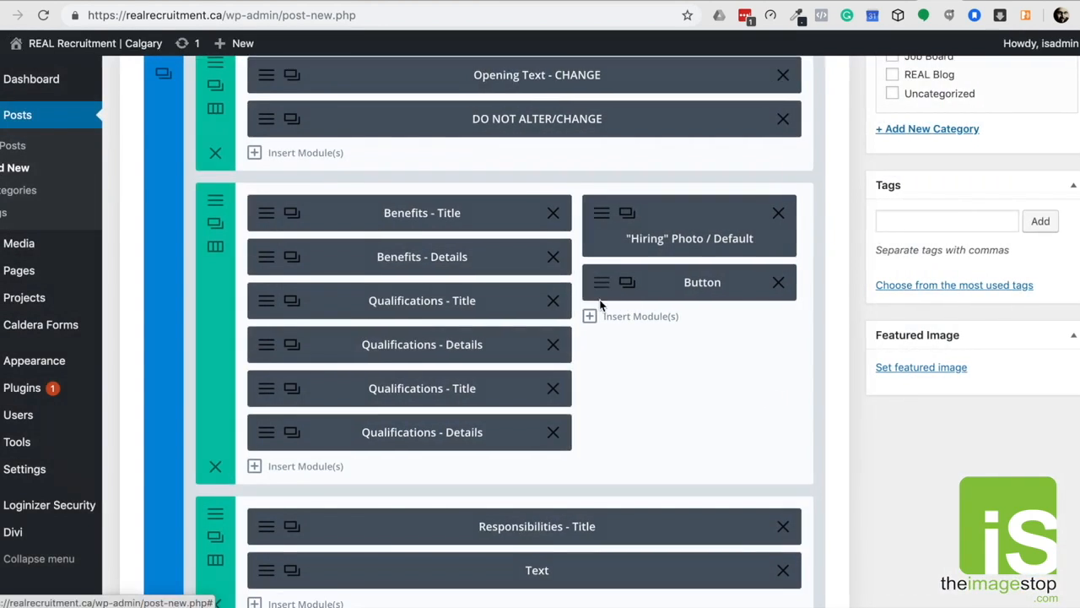
# Check the Button module's text and link settings, and compare the template's layout with the live posting's responsibilities and Apply Now form.
pyautogui.click(600, 297)
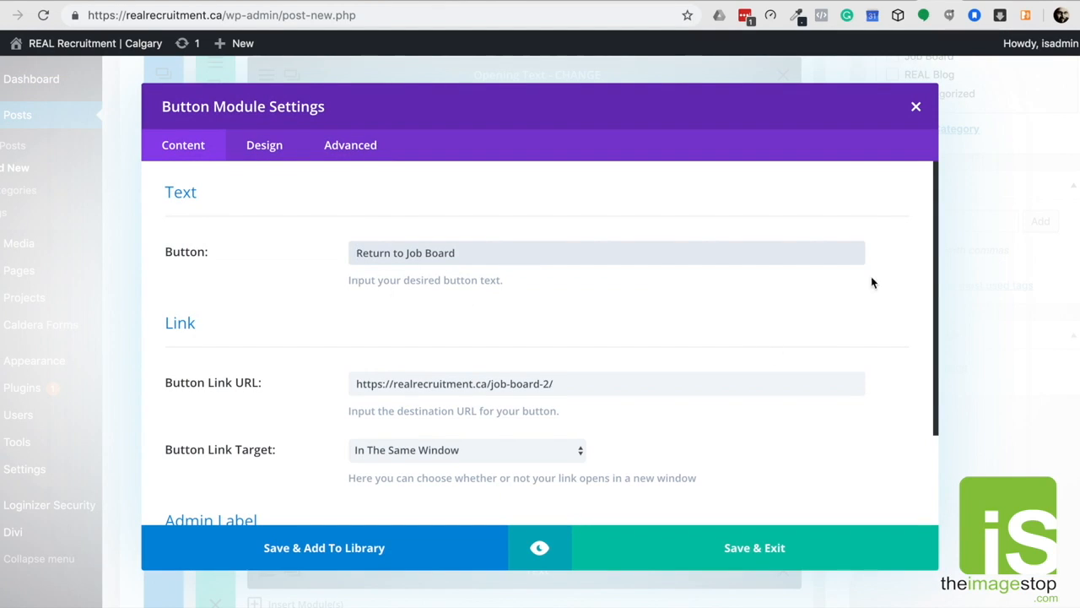
pyautogui.click(916, 107)
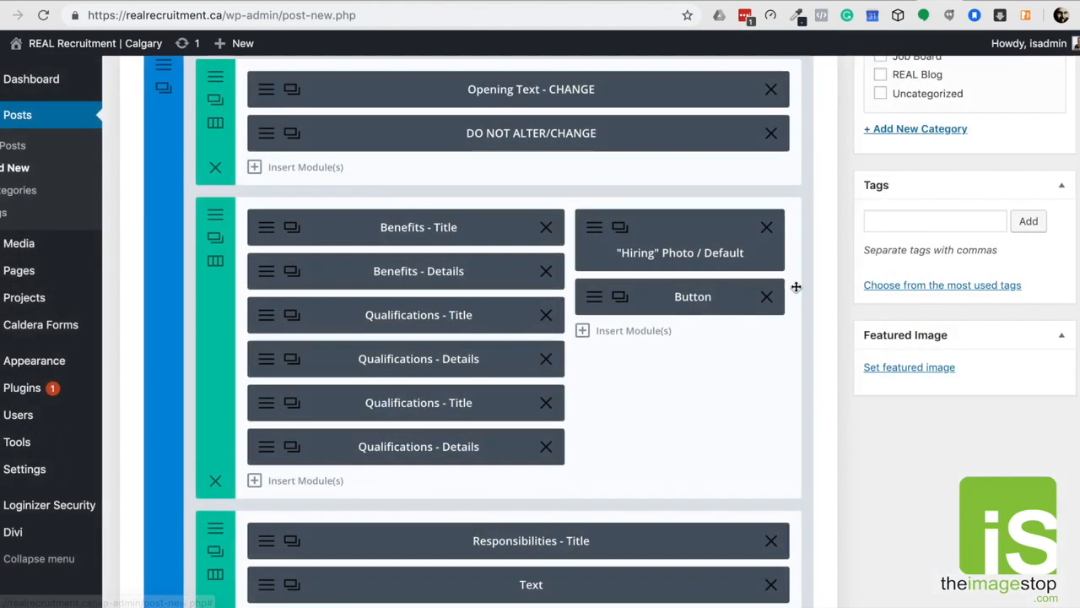
pyautogui.scroll(-1, 613, 312)
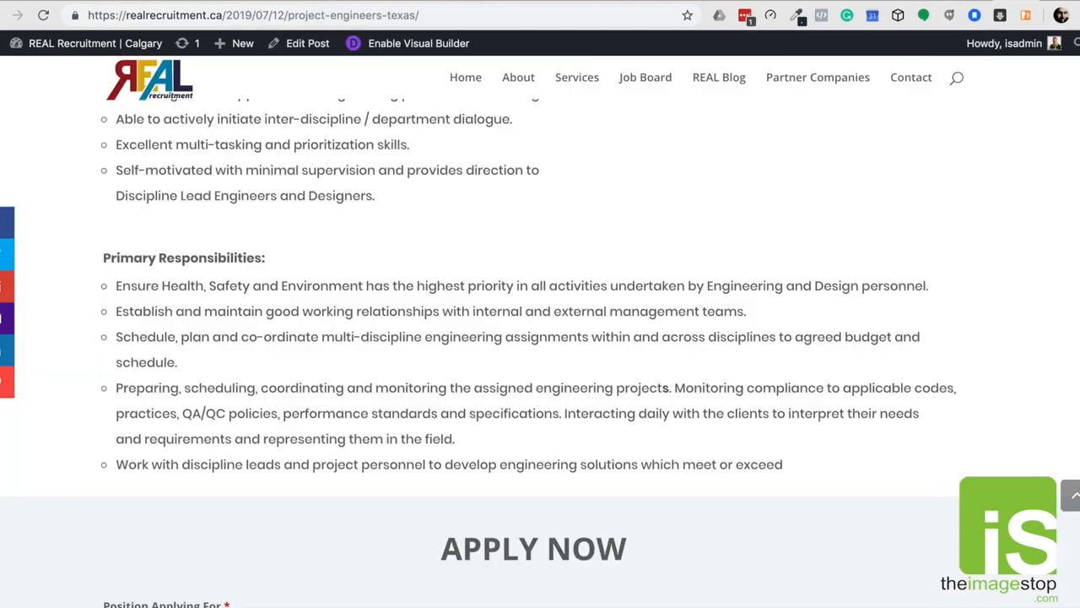
pyautogui.scroll(-10, 684, 209)
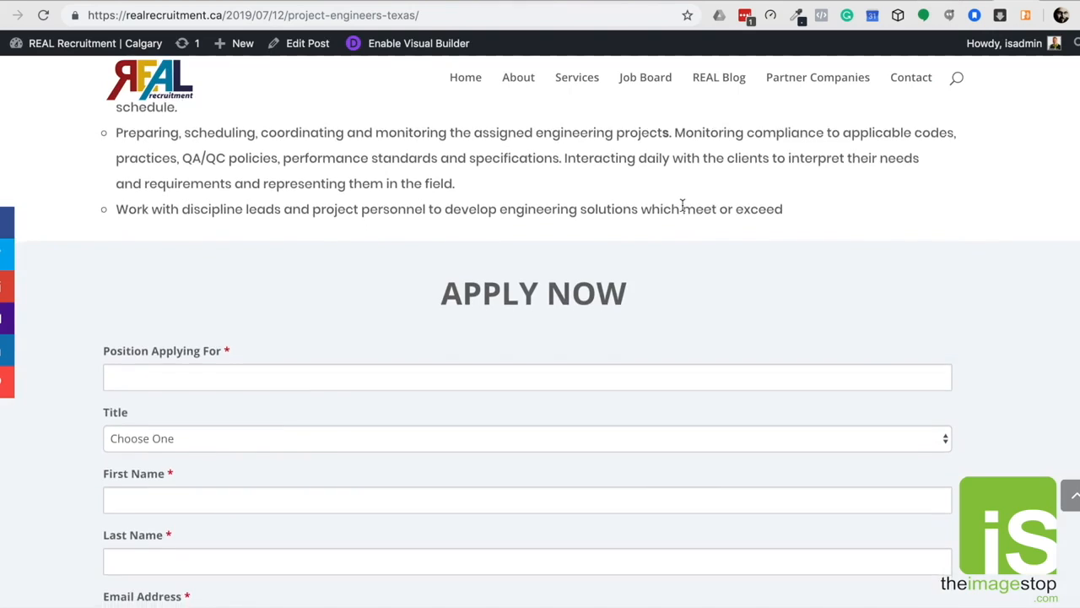
pyautogui.scroll(1, 684, 209)
pyautogui.scroll(-3, 683, 210)
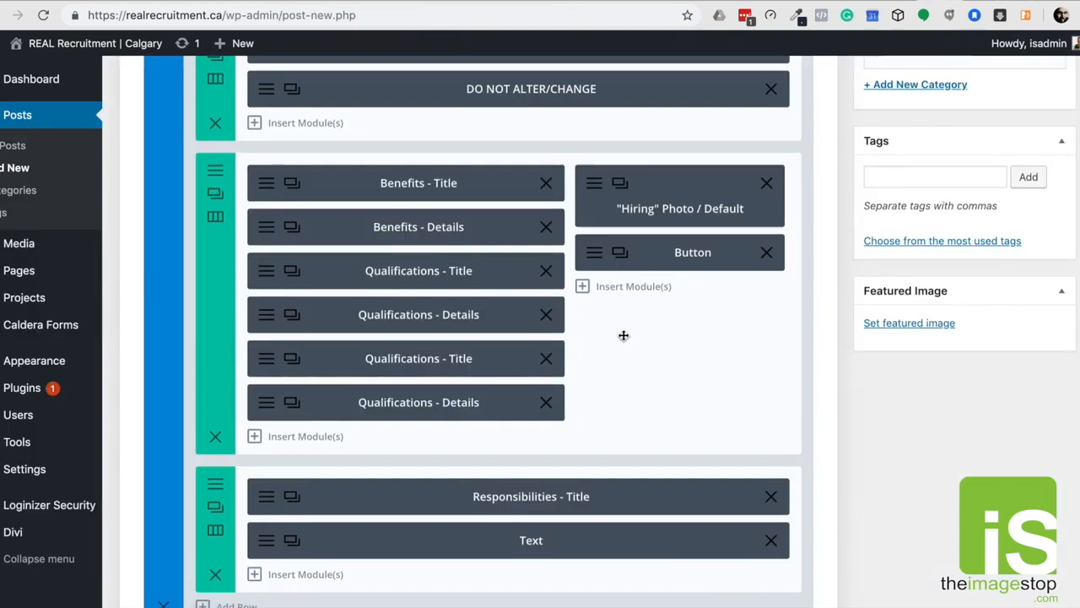
pyautogui.scroll(-1, 624, 336)
pyautogui.scroll(-1, 624, 335)
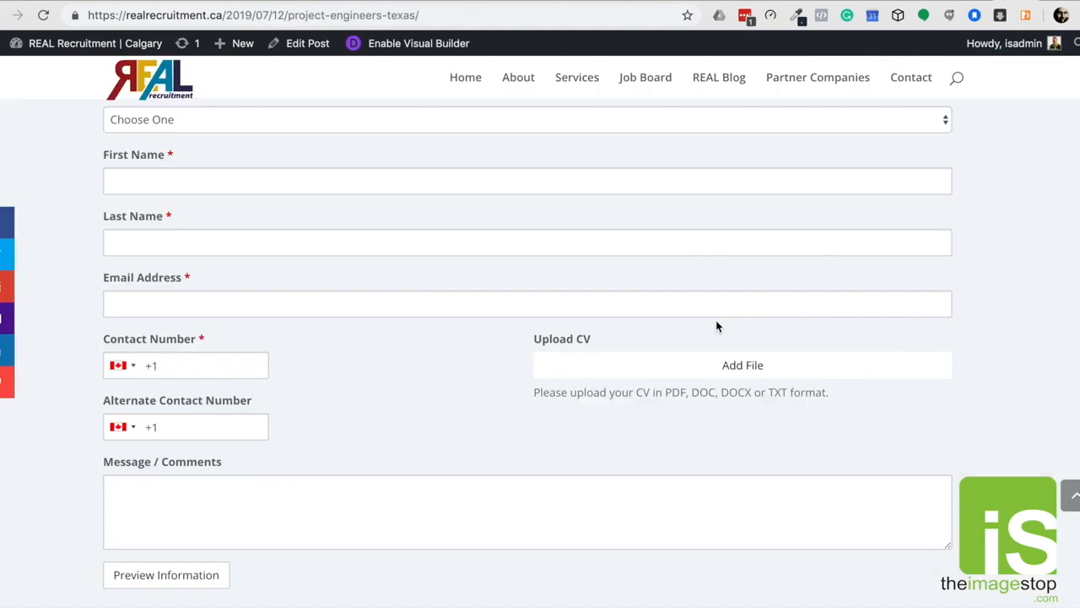
pyautogui.scroll(10, 716, 323)
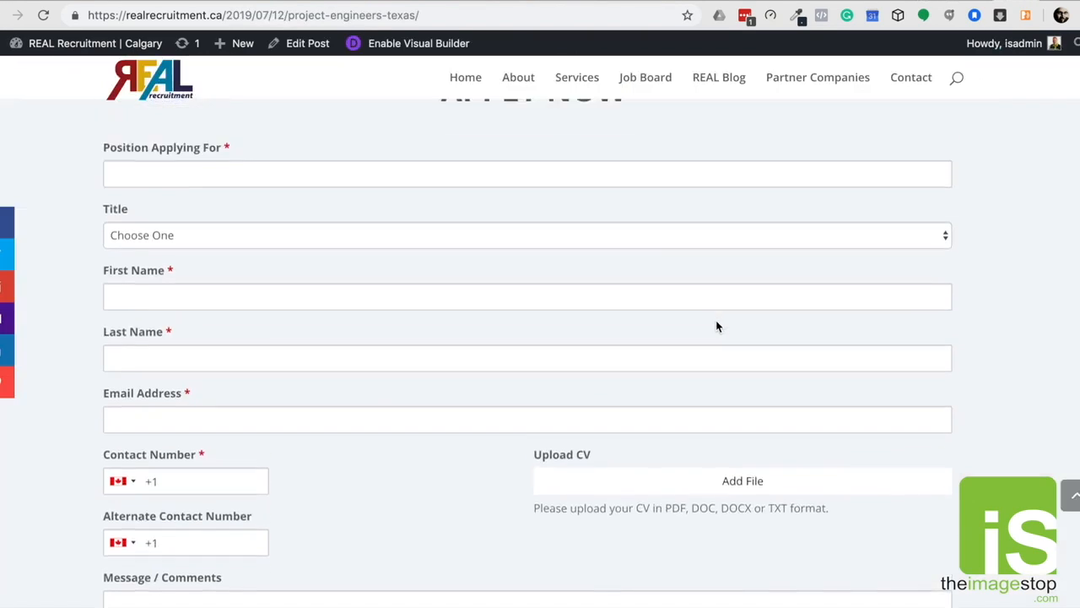
pyautogui.scroll(-4, 715, 327)
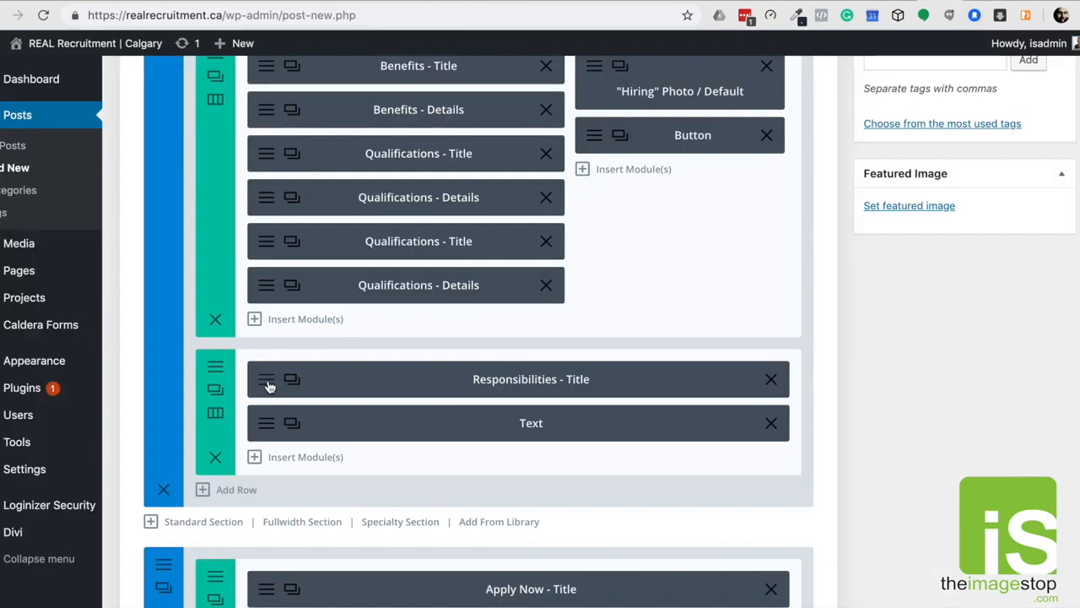
# Check the heading in the Responsibilities - Title module and the bulleted list in the Text module below it.
pyautogui.click(268, 386)
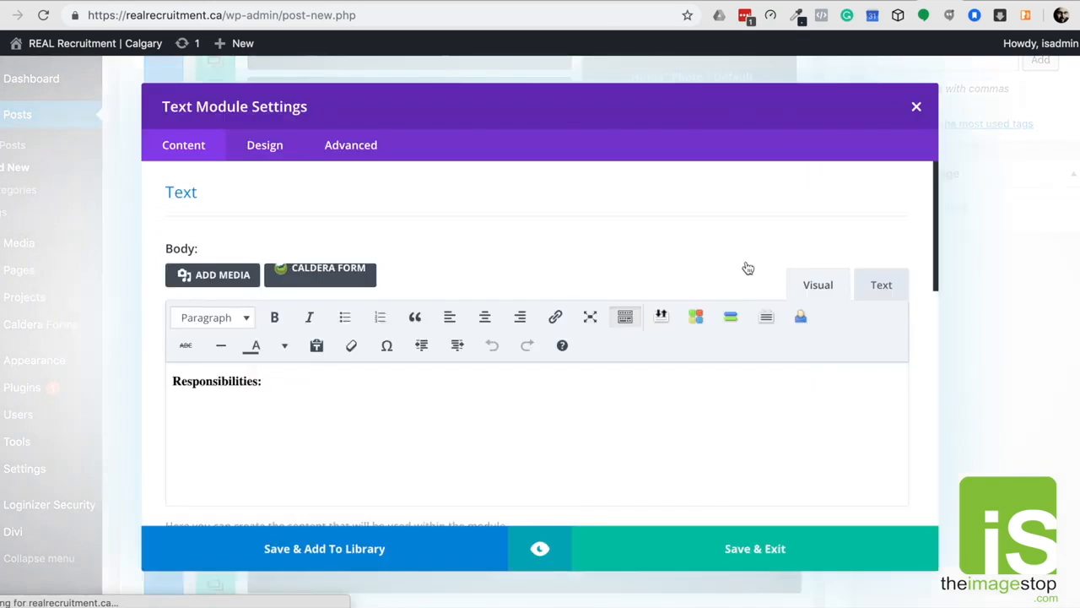
pyautogui.click(917, 108)
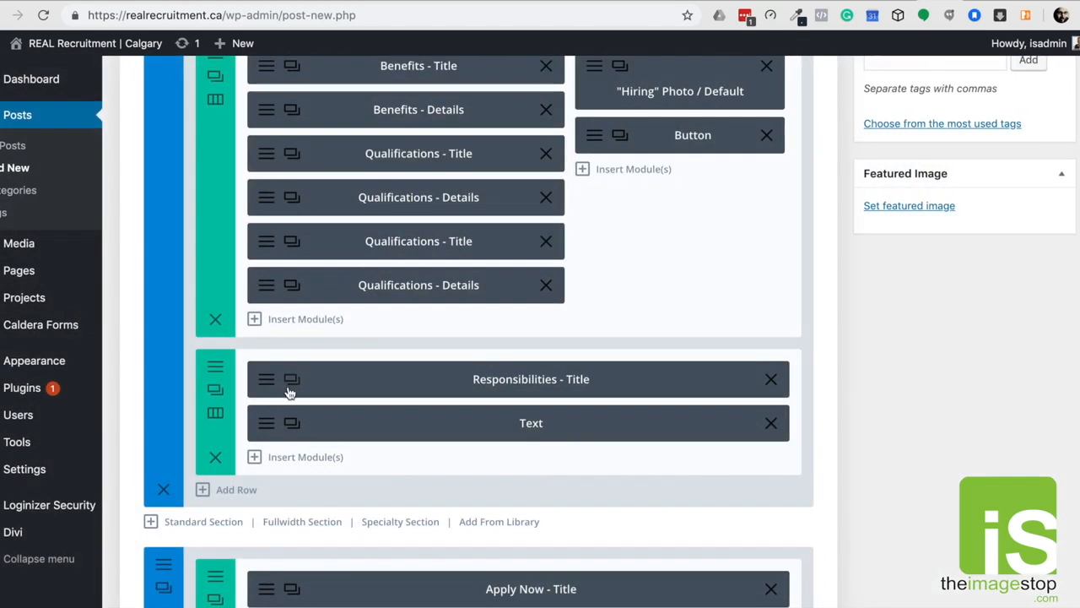
pyautogui.click(263, 424)
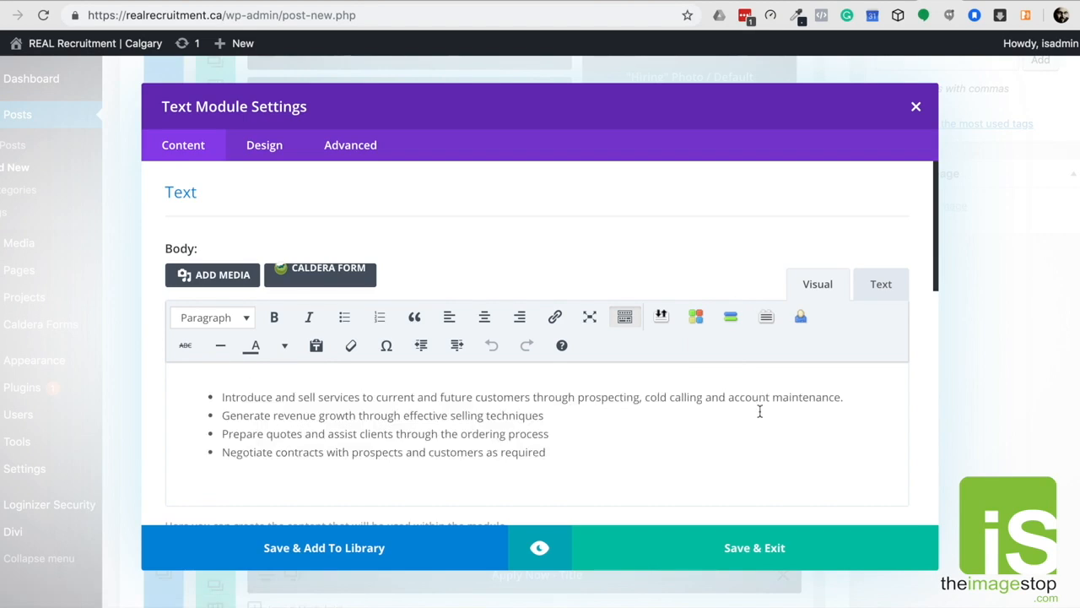
pyautogui.click(915, 109)
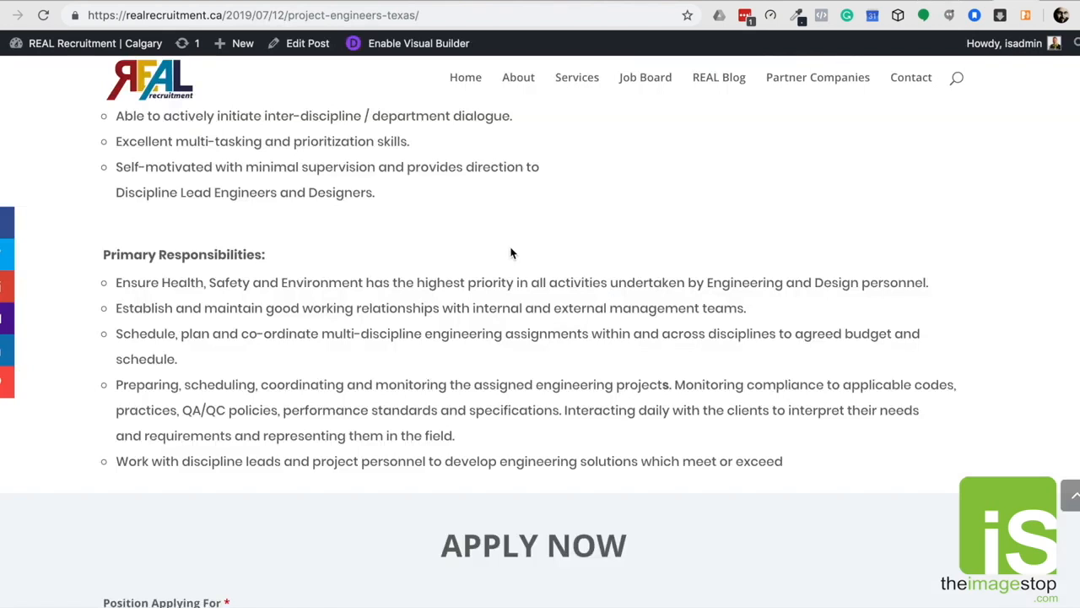
# Examine the Primary Responsibilities heading and its bullet points in the live project engineers posting, highlighting the text for reference.
pyautogui.scroll(-2, 557, 244)
pyautogui.scroll(1, 424, 252)
pyautogui.scroll(1, 424, 252)
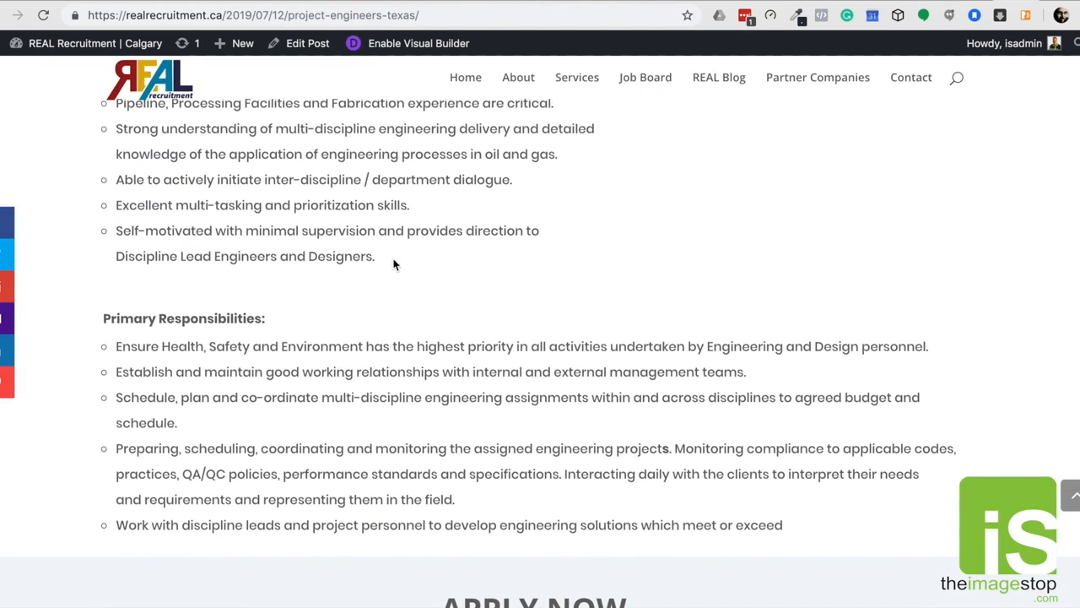
pyautogui.moveTo(107, 316); pyautogui.dragTo(265, 319)
pyautogui.moveTo(116, 346); pyautogui.dragTo(786, 525)
pyautogui.scroll(3, 786, 524)
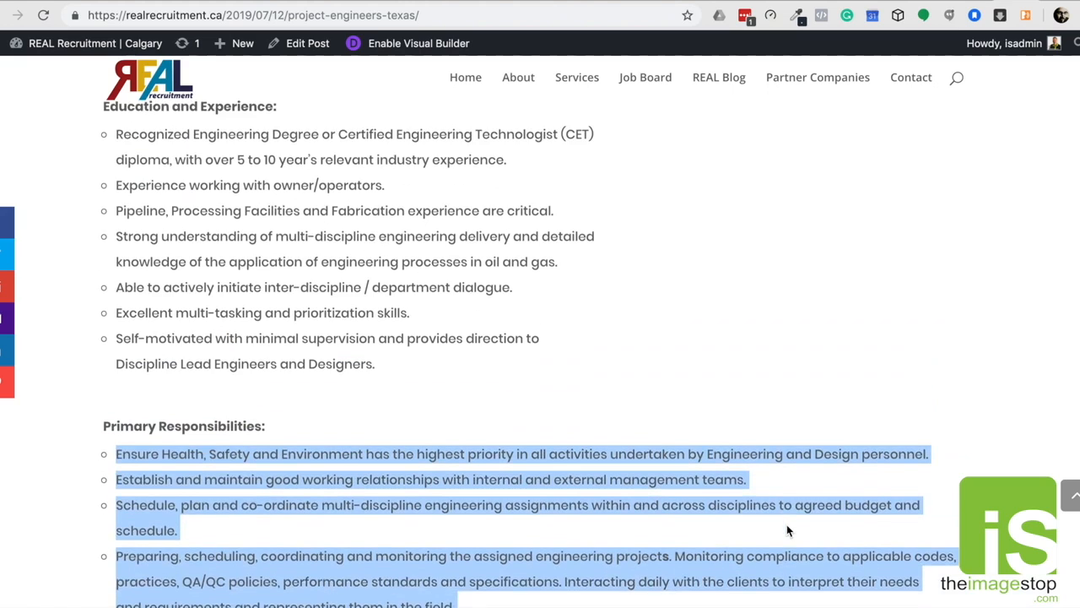
pyautogui.click(799, 498)
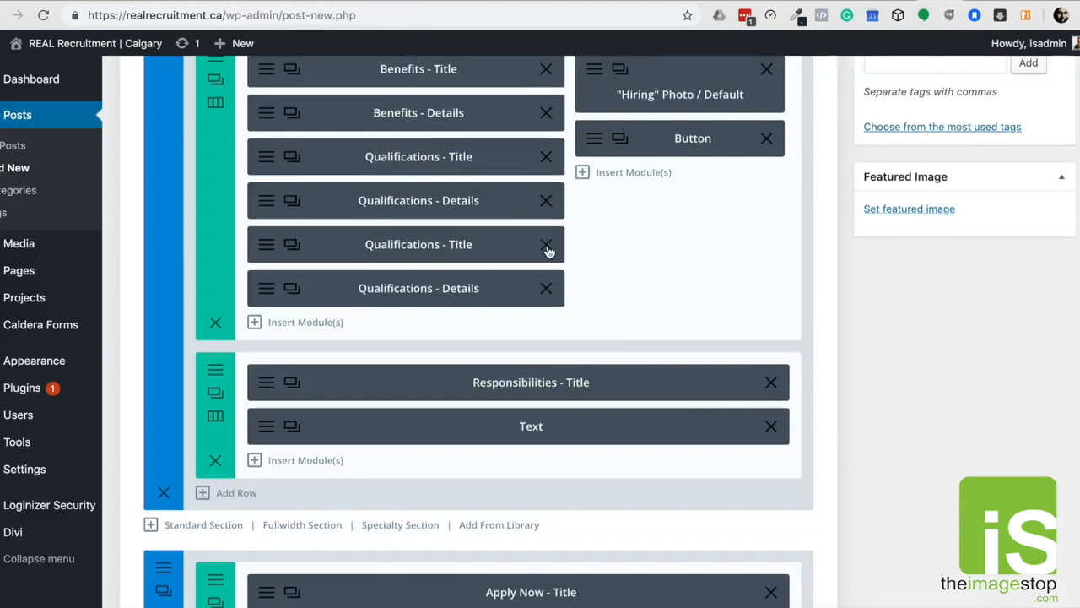
# Delete the duplicated lower Qualifications - Title and Qualifications - Details modules from the template.
pyautogui.click(549, 246)
pyautogui.click(548, 247)
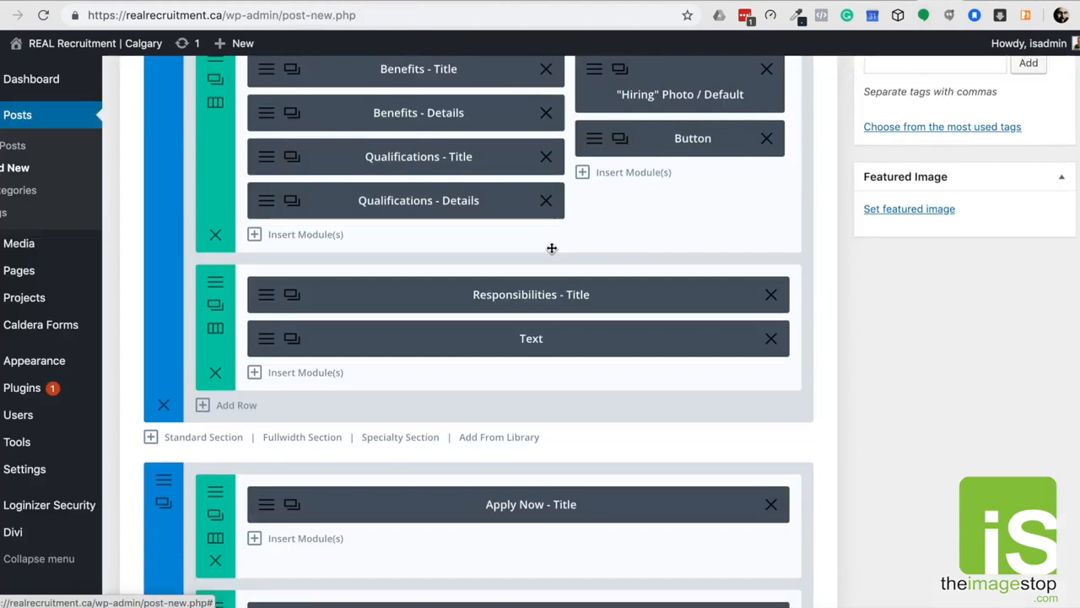
pyautogui.scroll(2, 622, 205)
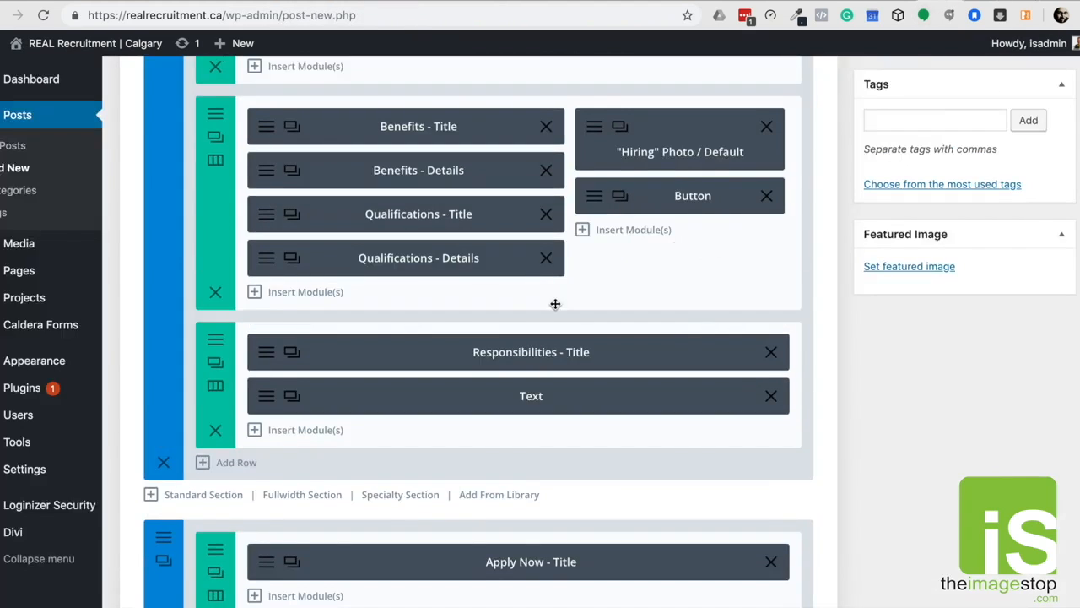
pyautogui.scroll(1, 566, 221)
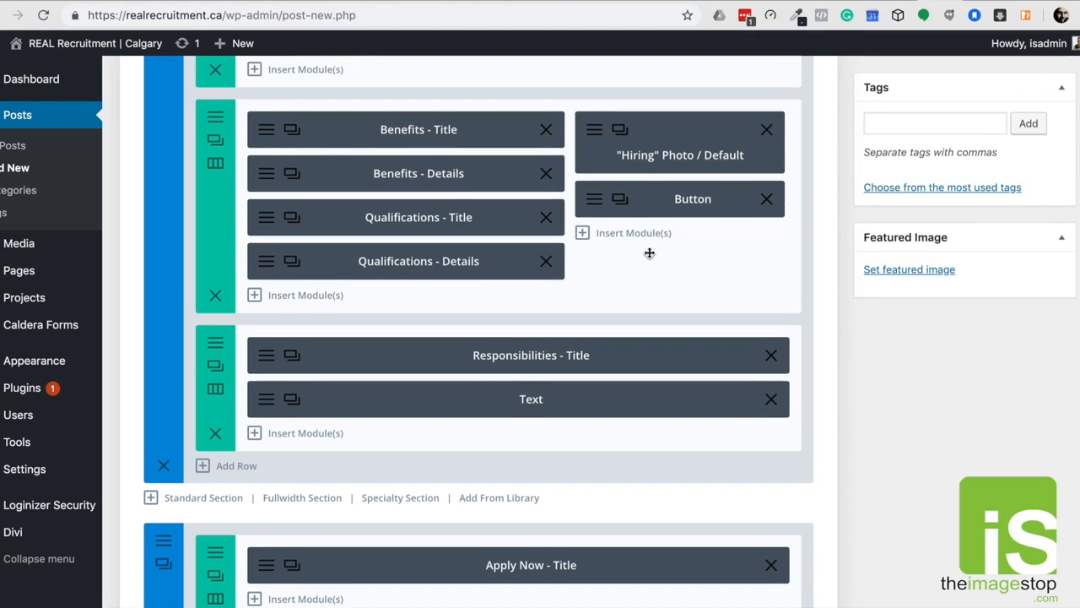
pyautogui.scroll(1, 649, 253)
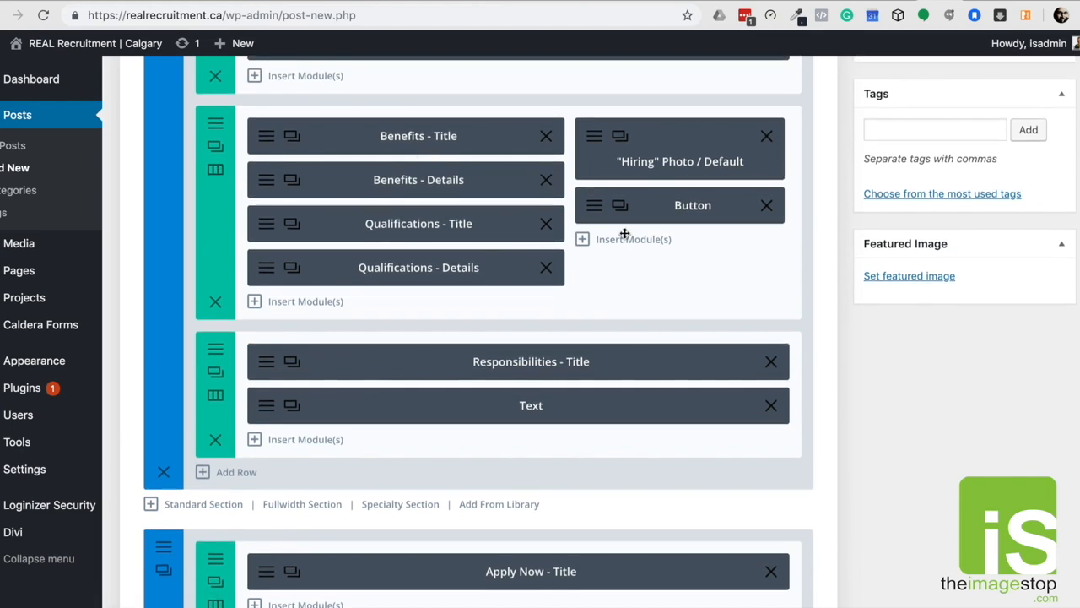
# Compare the template's Apply Now, Application Form and footer modules with the application form and contact footer in the live posting.
pyautogui.scroll(-1, 325, 372)
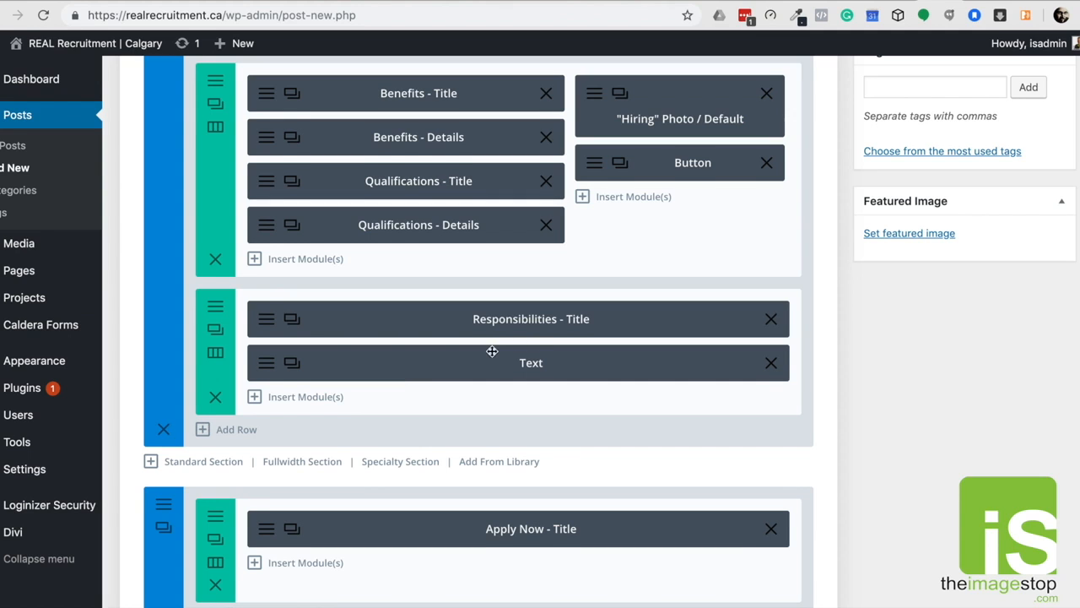
pyautogui.scroll(-5, 492, 351)
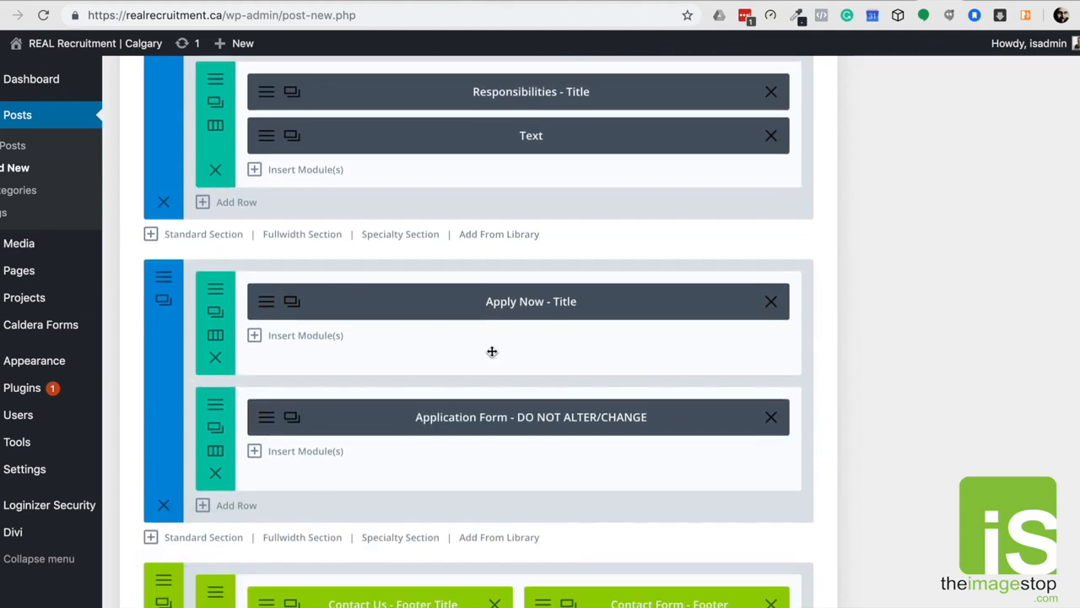
pyautogui.scroll(-2, 492, 351)
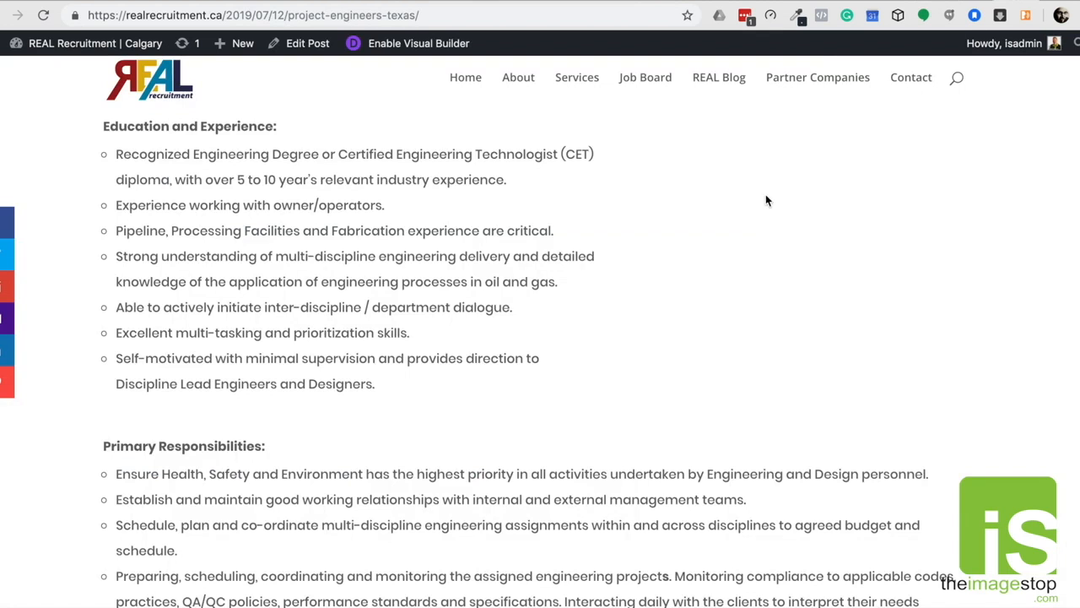
pyautogui.scroll(-10, 766, 197)
pyautogui.scroll(5, 765, 198)
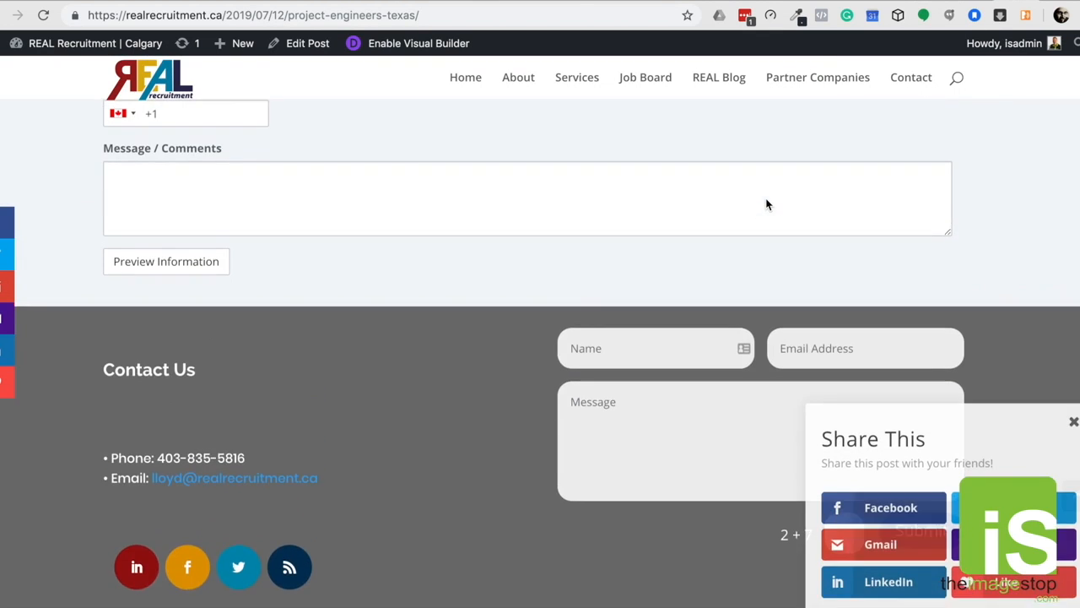
pyautogui.scroll(3, 899, 312)
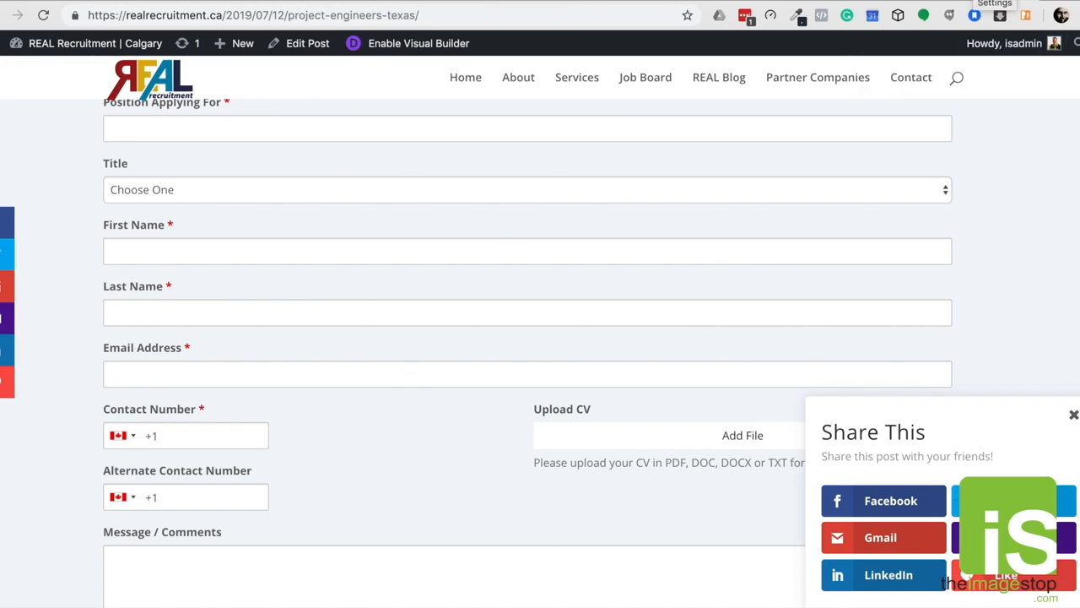
# Review the live posting's application form and Contact Us footer against the template's bottom sections, dismissing the Share This popup.
pyautogui.click(868, 1)
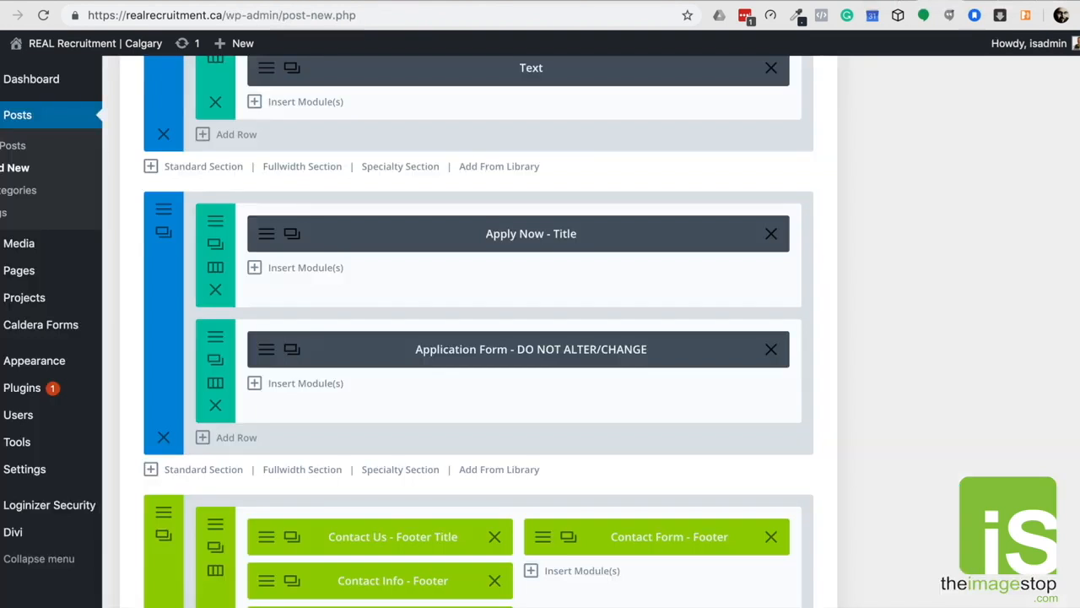
pyautogui.scroll(-3, 749, 192)
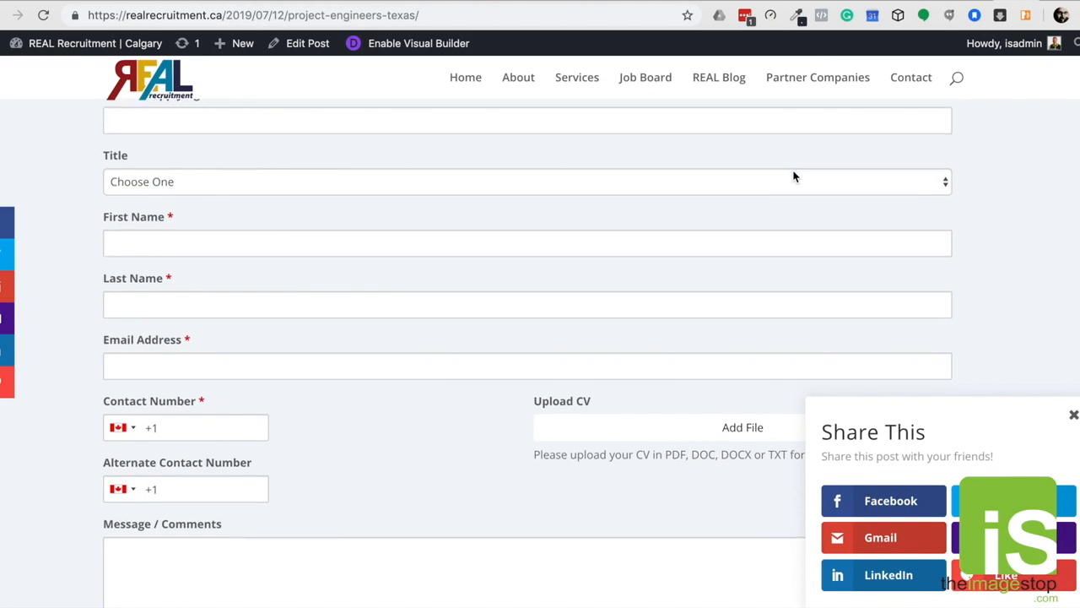
pyautogui.scroll(-10, 793, 176)
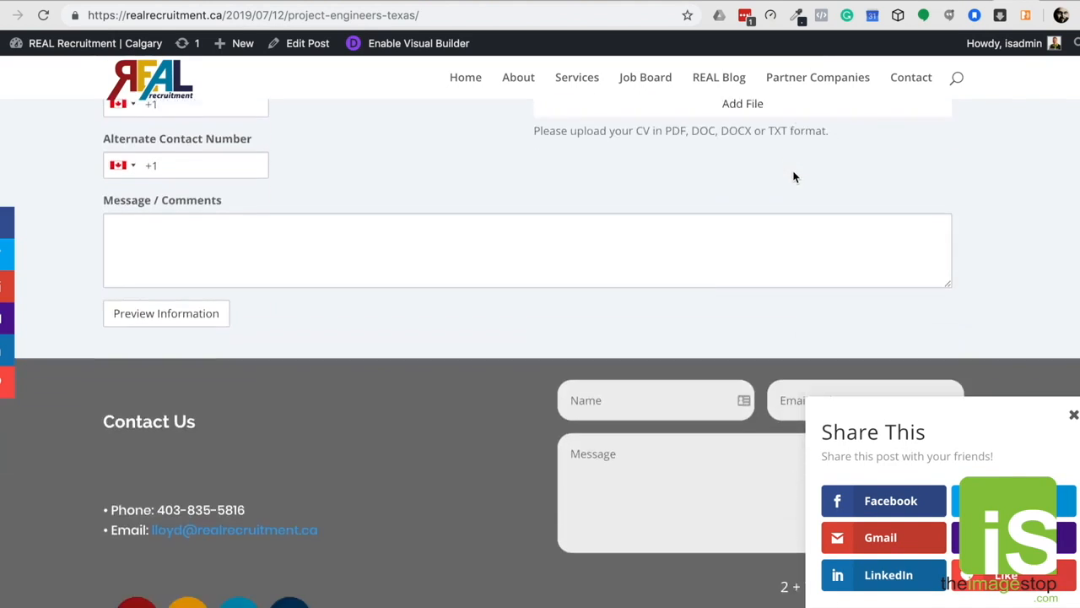
pyautogui.scroll(-1, 797, 197)
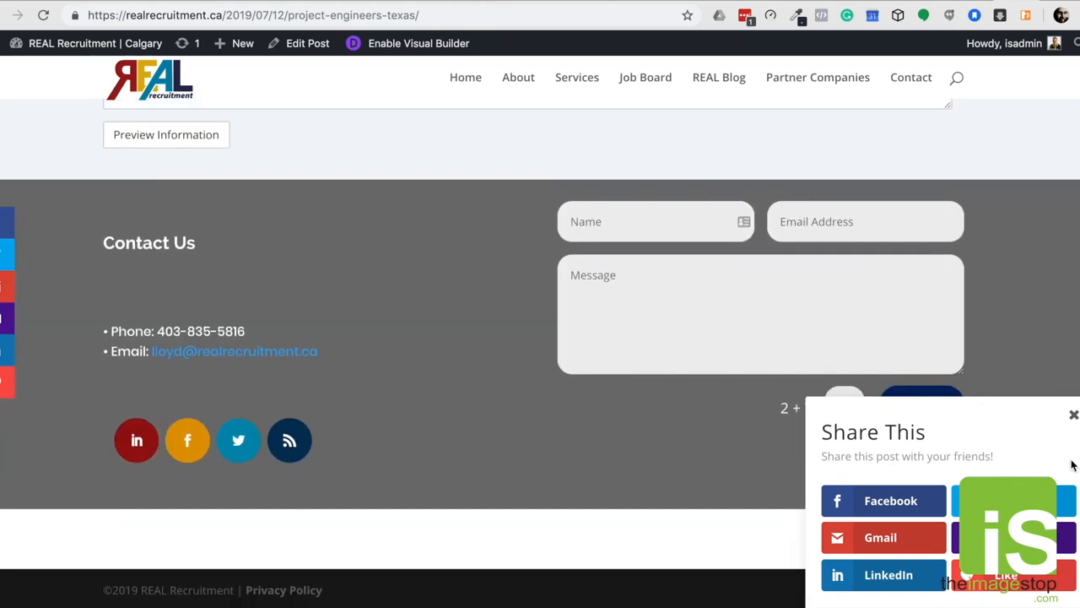
pyautogui.click(1073, 416)
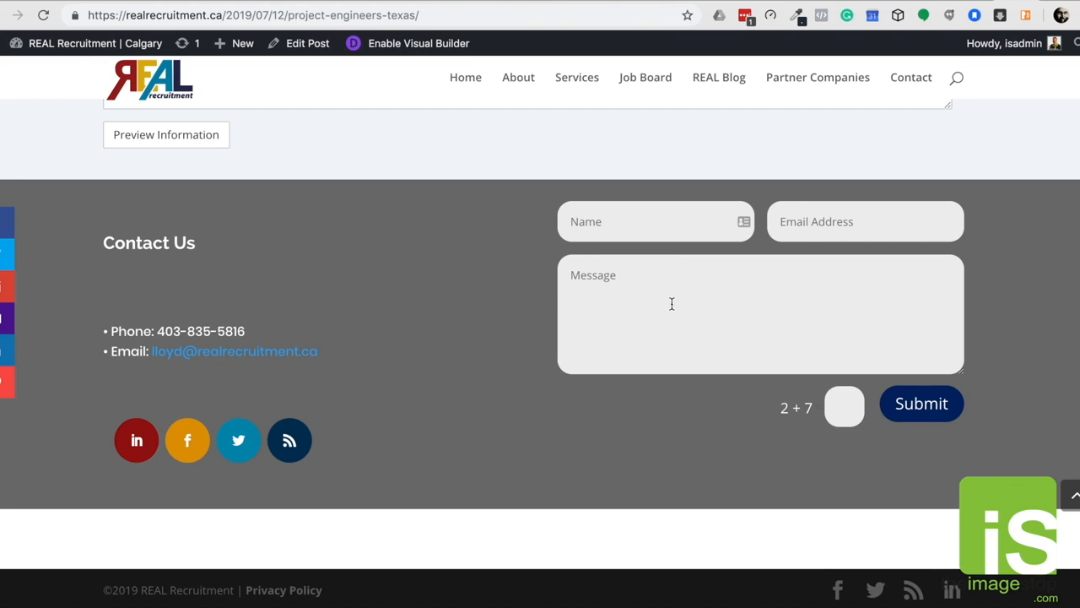
pyautogui.scroll(3, 672, 303)
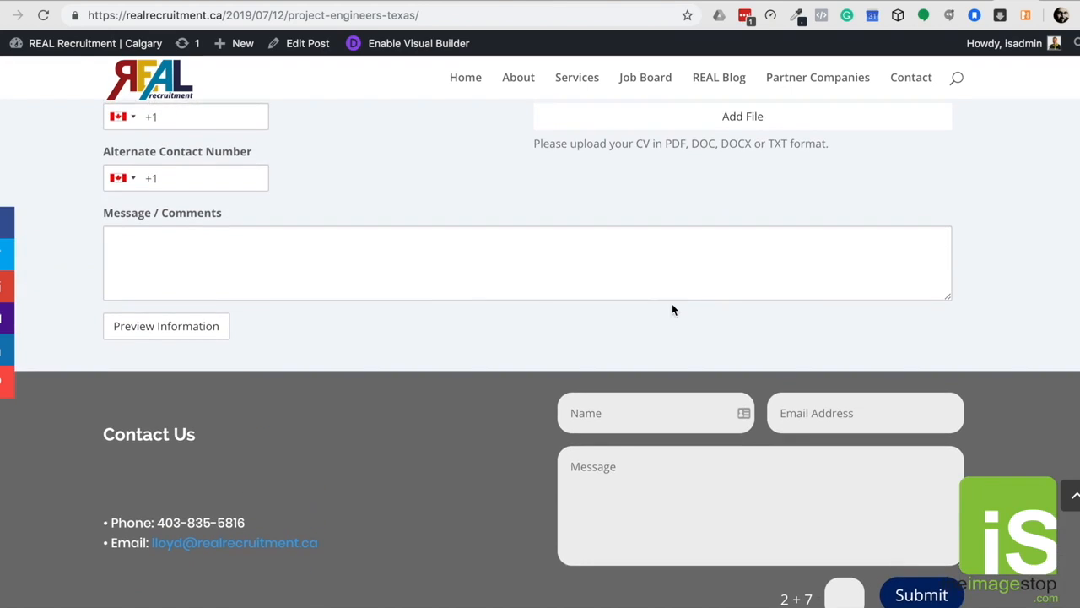
pyautogui.scroll(10, 672, 309)
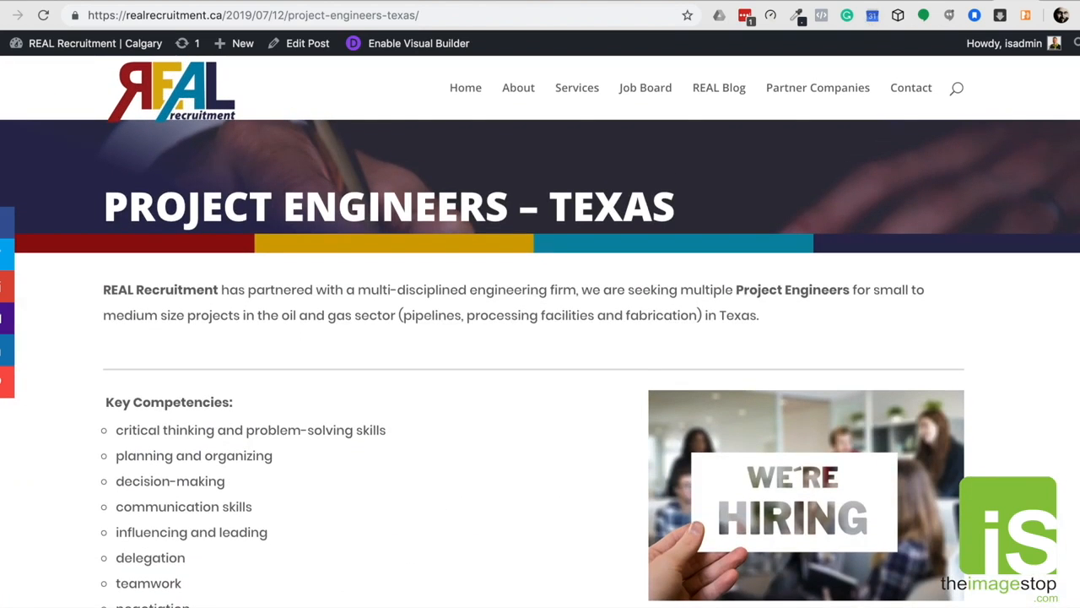
# Return to the post template and look over its modules and the Categories and Featured Image settings.
pyautogui.click(954, 2)
pyautogui.scroll(1, 855, 213)
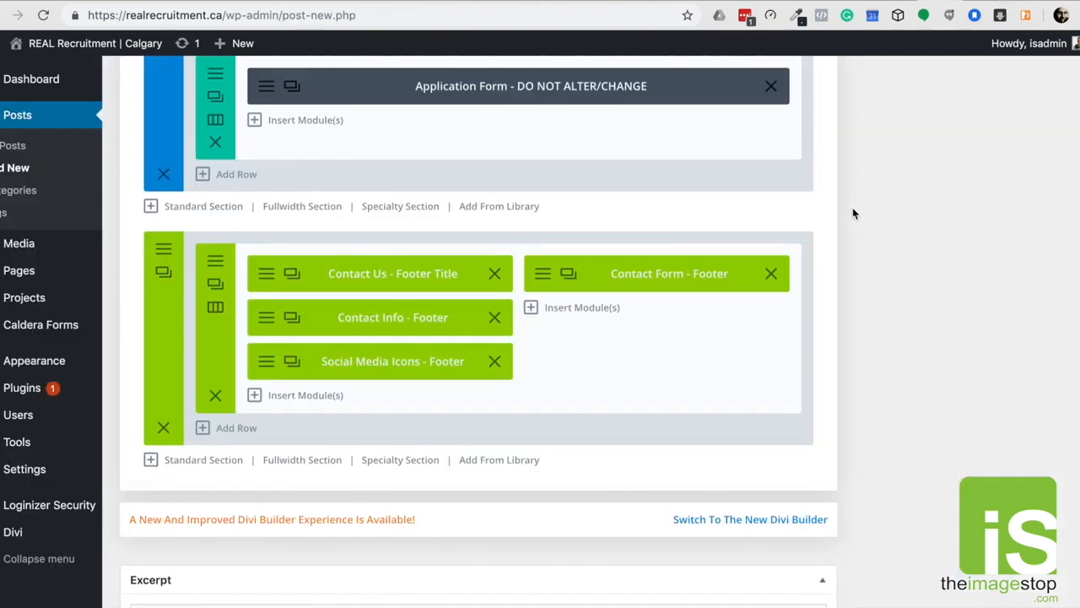
pyautogui.scroll(5, 852, 213)
pyautogui.scroll(5, 853, 214)
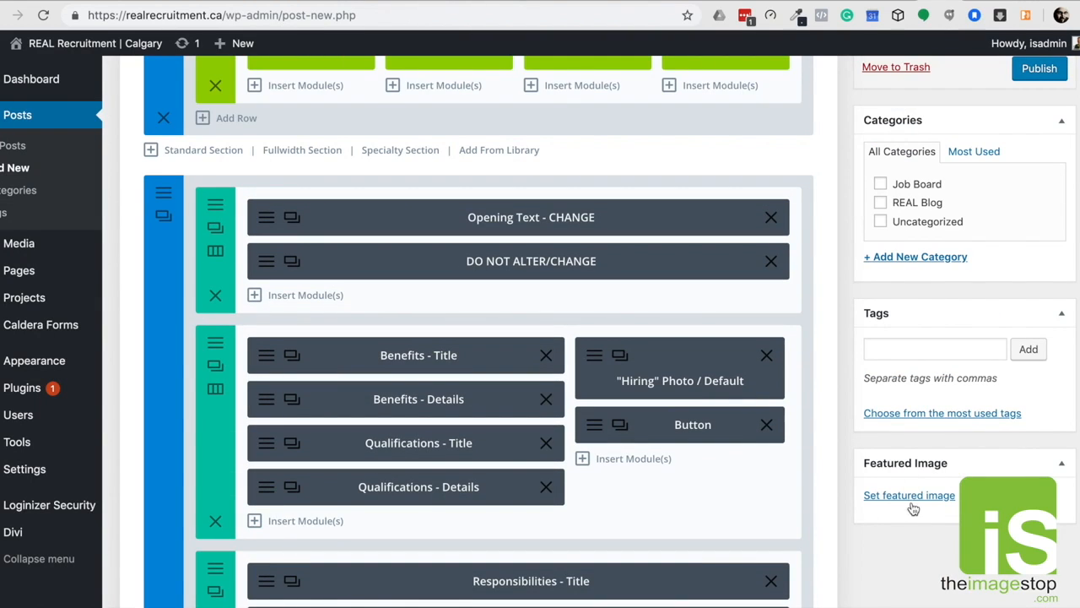
pyautogui.scroll(-1, 897, 492)
pyautogui.scroll(2, 873, 465)
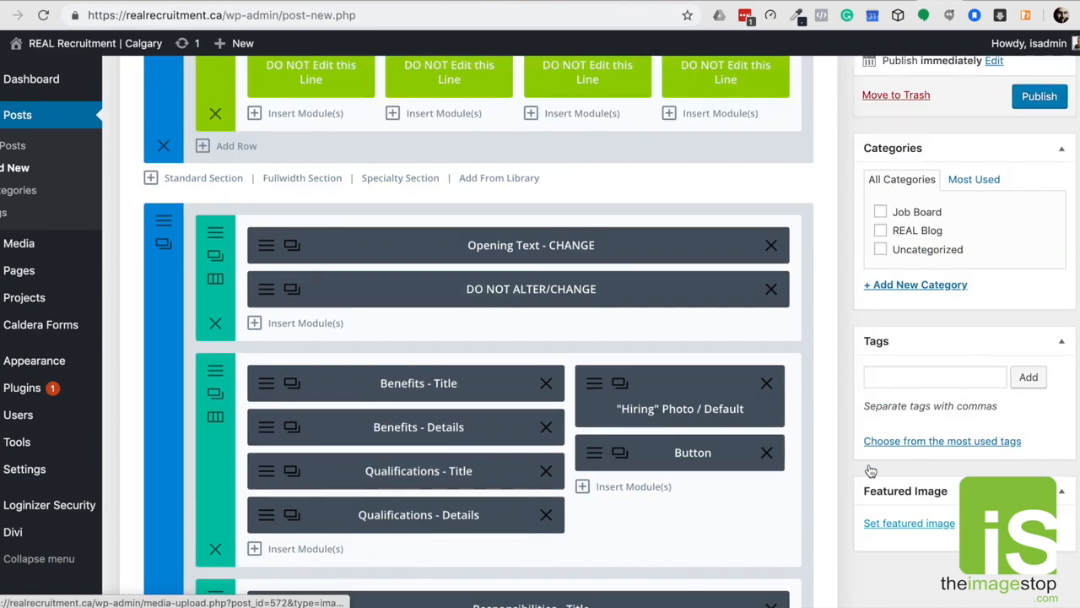
# Open the live Job Board page and examine the cards under Our Most Recent Postings.
pyautogui.click(1039, 96)
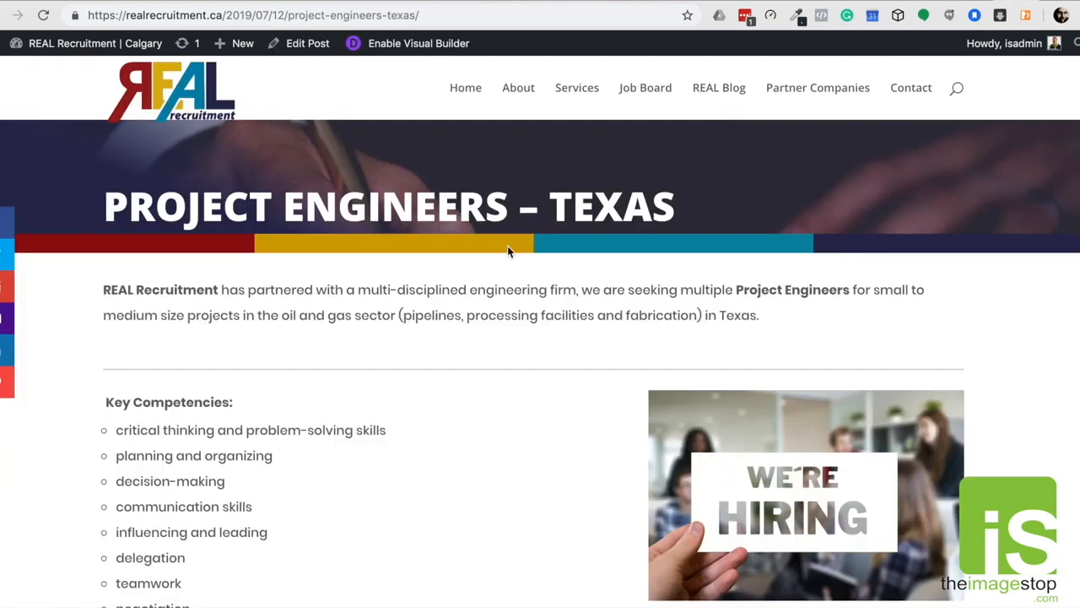
pyautogui.click(637, 89)
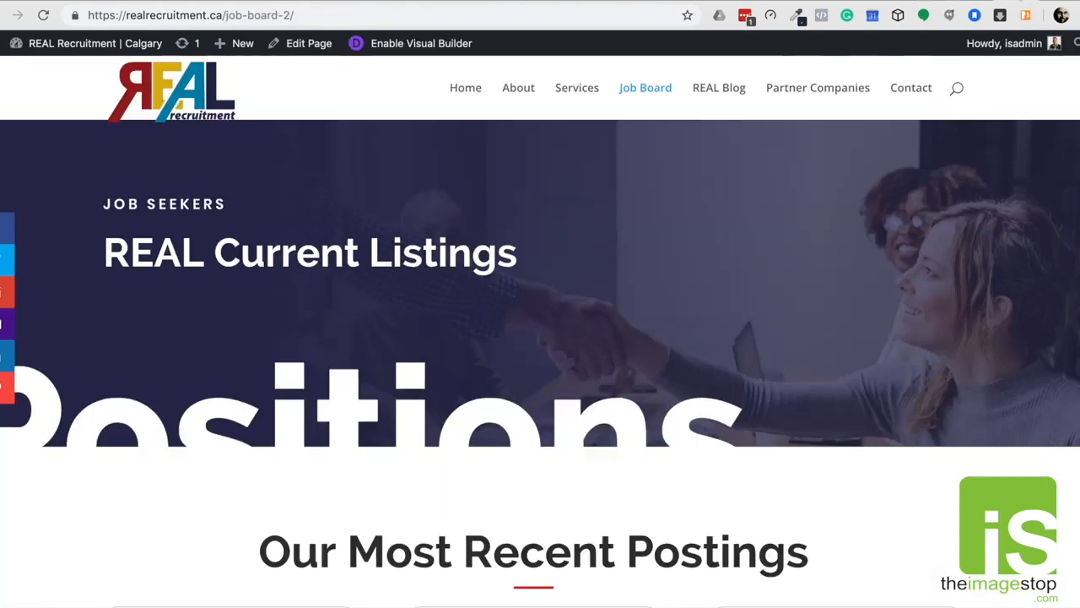
pyautogui.scroll(-10, 548, 222)
pyautogui.scroll(1, 547, 220)
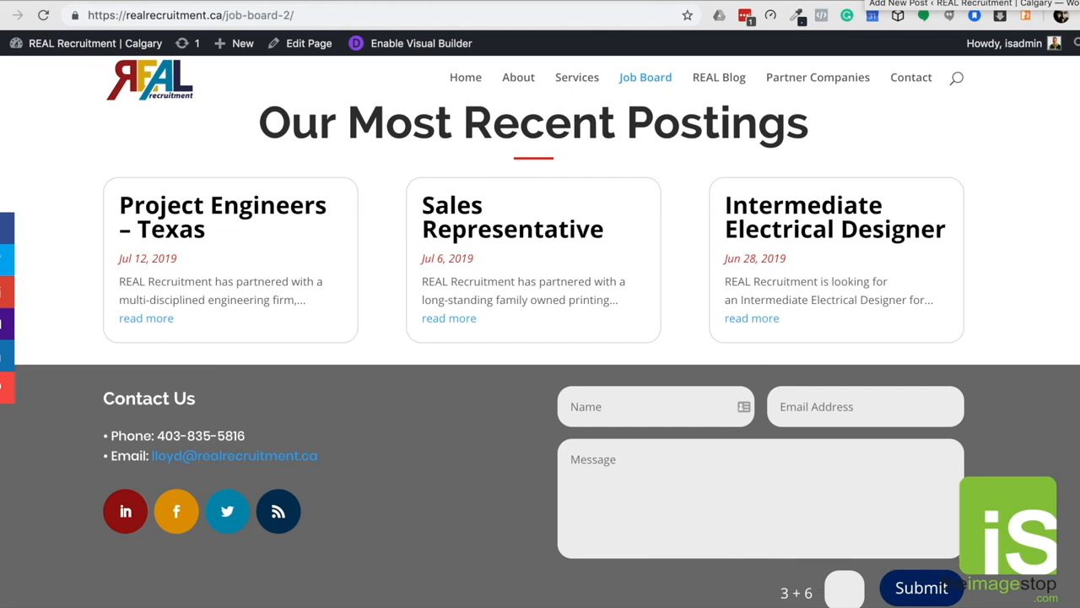
# View the media library images offered for the new post's featured image and close it without choosing one.
pyautogui.click(862, 1)
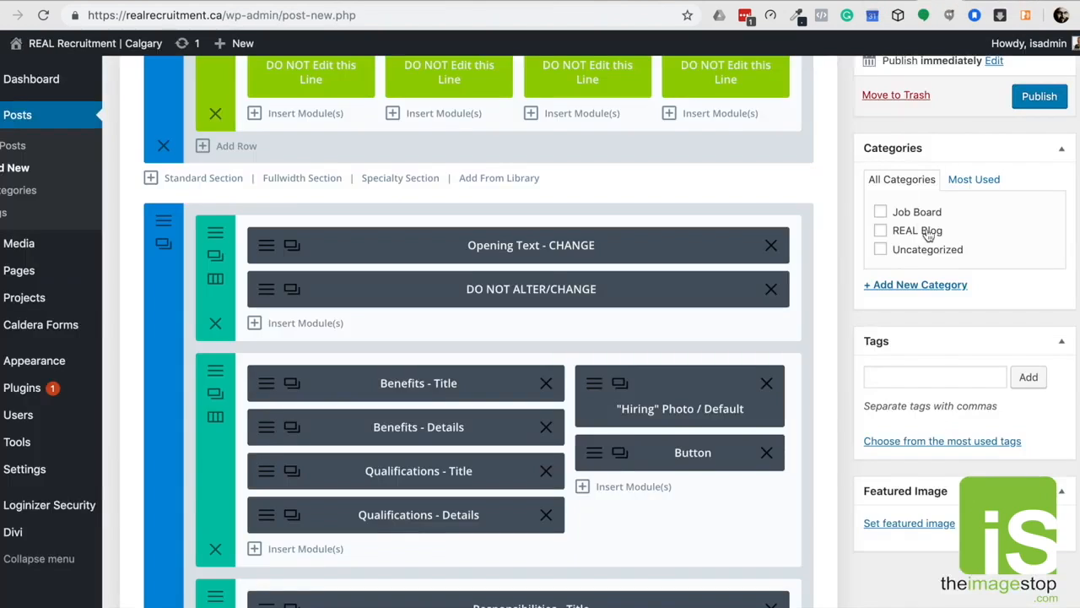
pyautogui.click(915, 527)
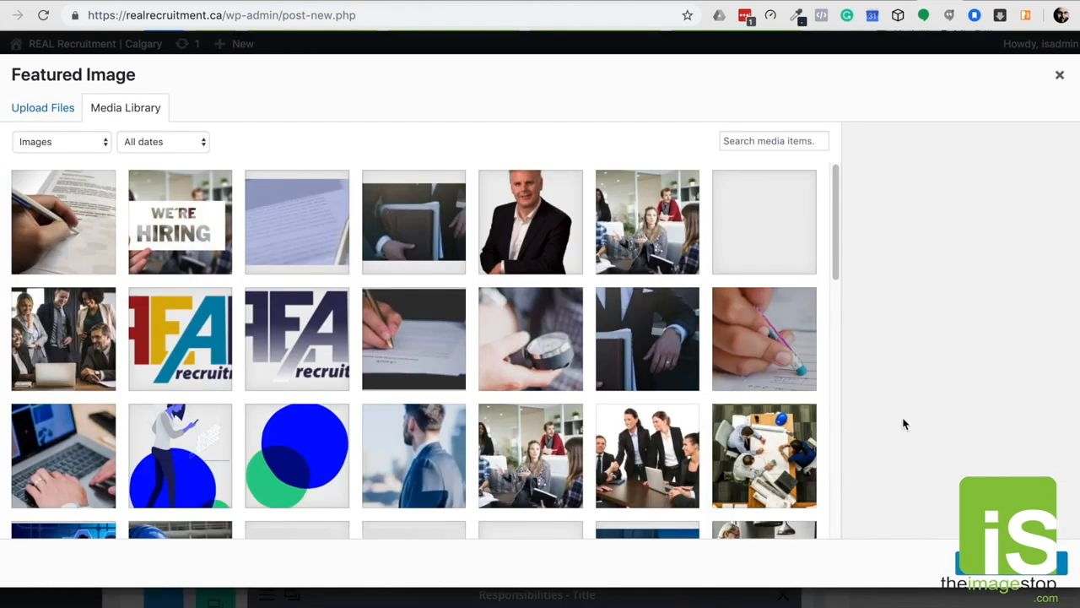
pyautogui.click(1059, 76)
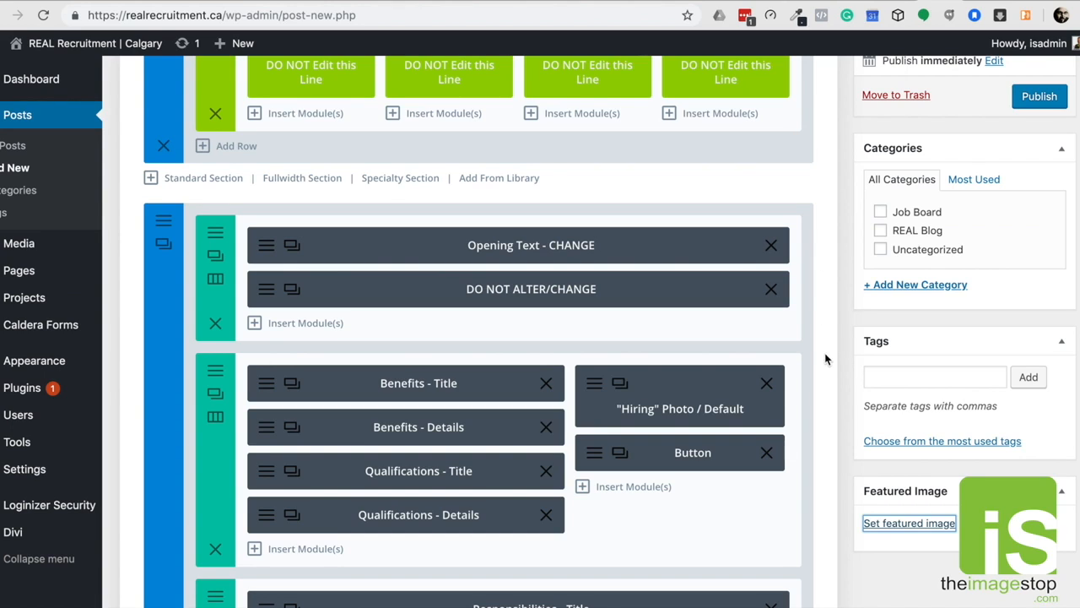
# Assign the new post to the Job Board category.
pyautogui.scroll(3, 828, 378)
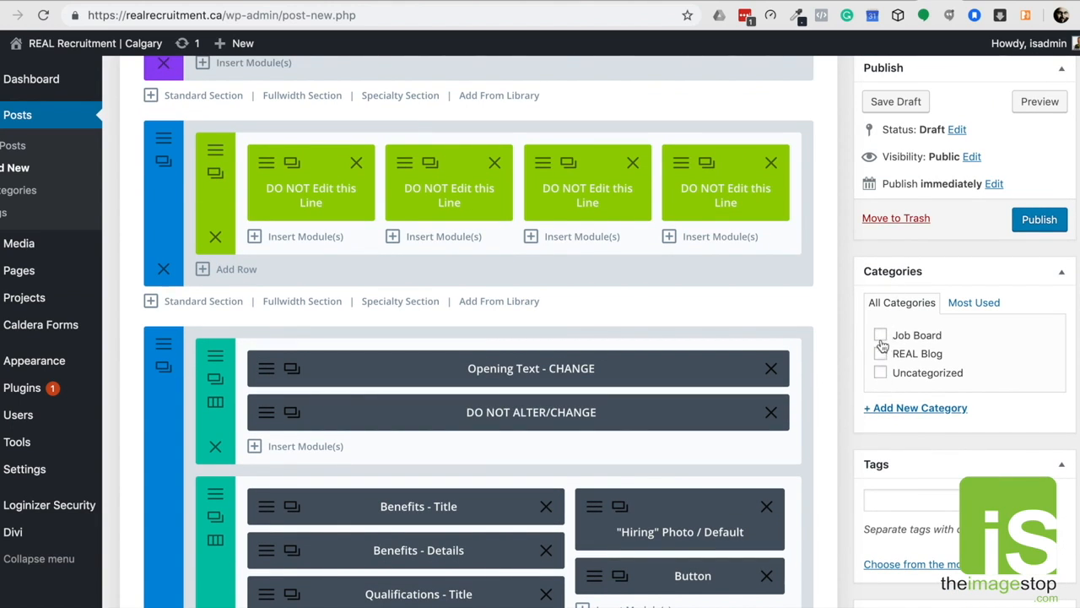
pyautogui.click(881, 336)
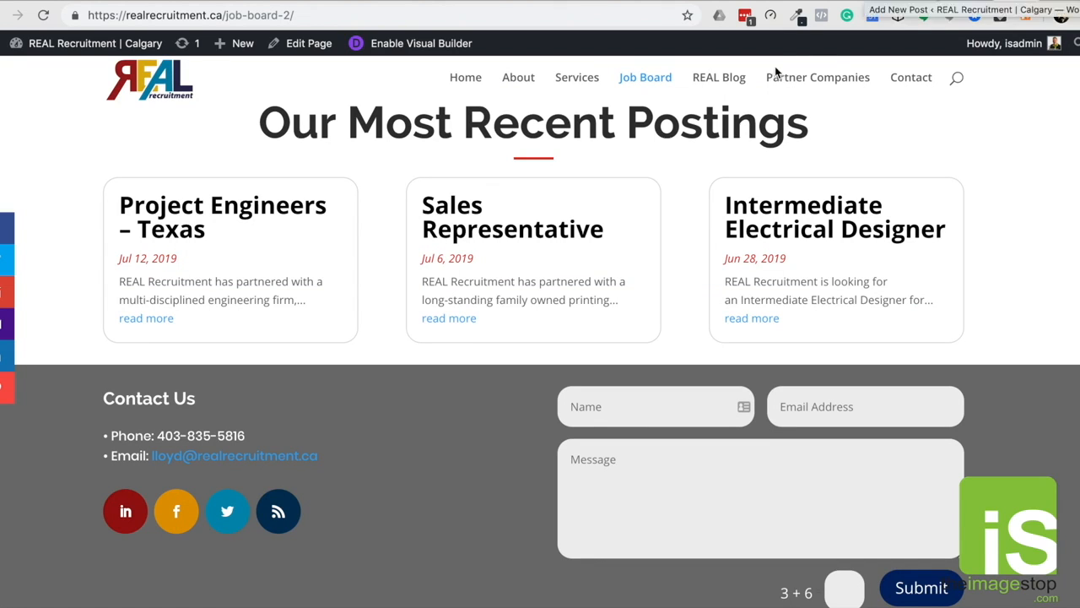
# Examine the live REAL Blog page's News and Information entries, briefly selecting and clearing the REAL Blog category on the new post.
pyautogui.click(729, 77)
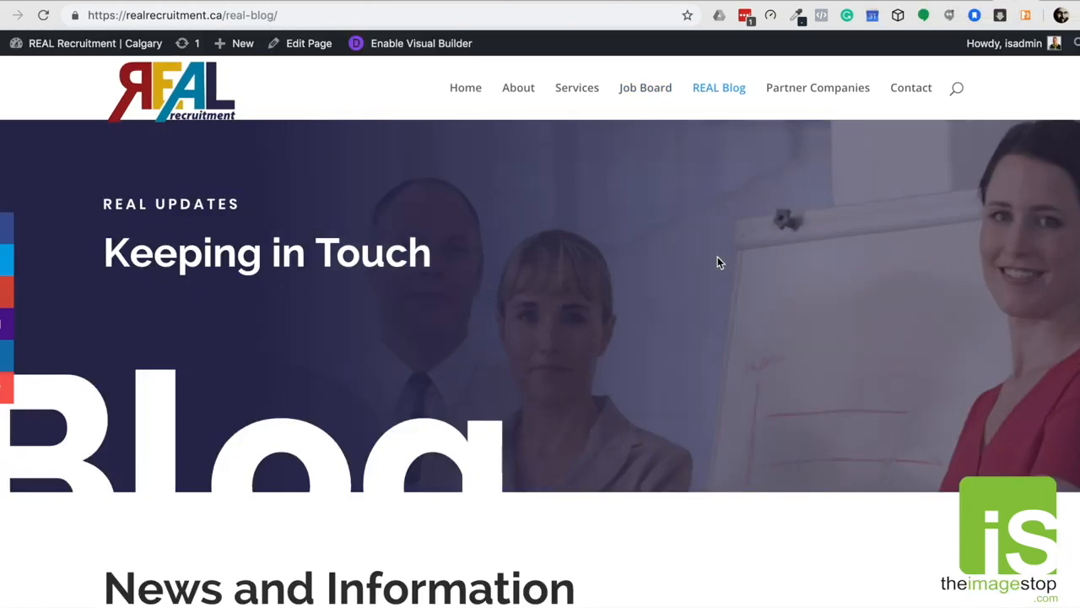
pyautogui.scroll(-6, 718, 262)
pyautogui.scroll(1, 718, 263)
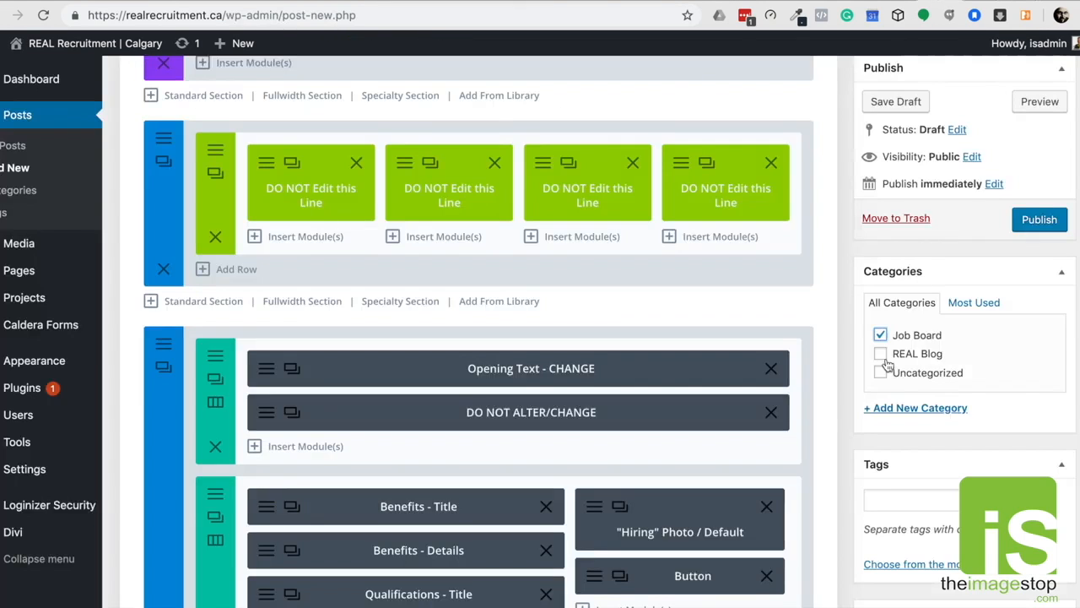
pyautogui.click(880, 354)
pyautogui.click(880, 353)
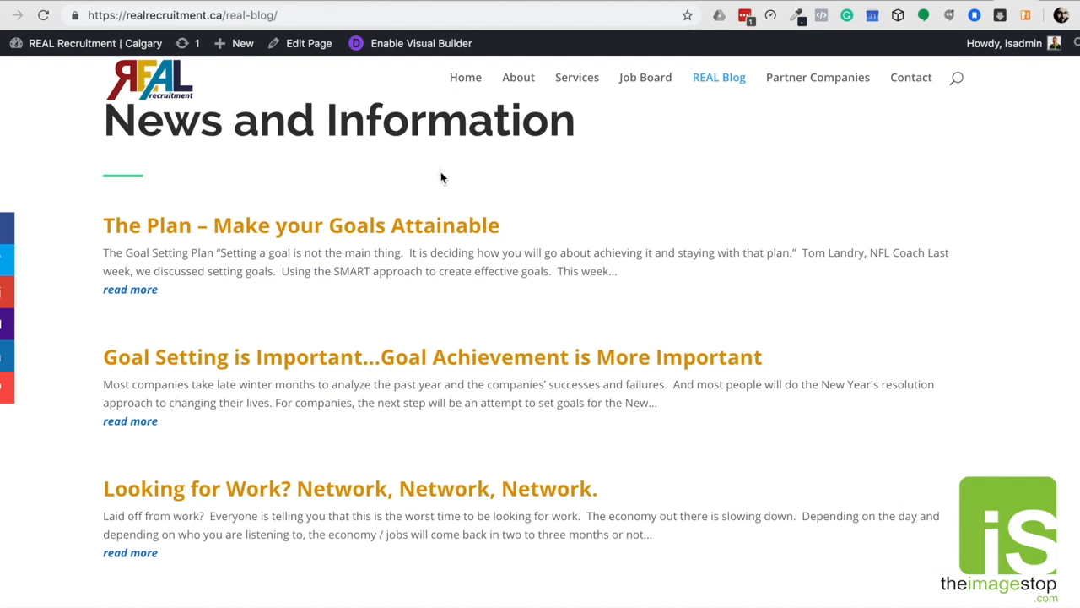
pyautogui.scroll(-3, 437, 179)
pyautogui.scroll(-3, 593, 362)
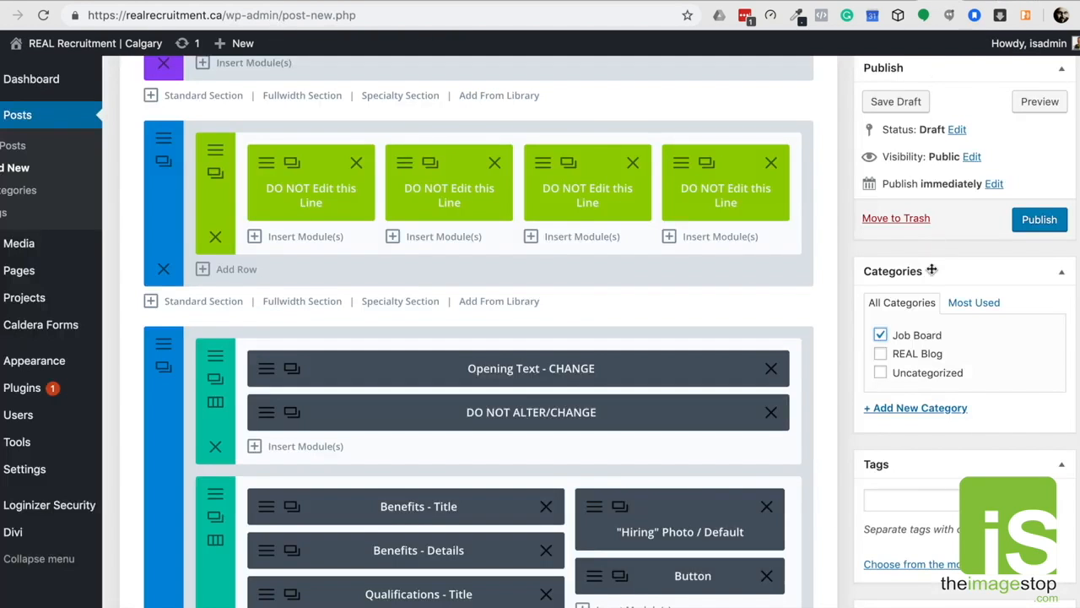
# Set the post's Divi page layout to Fullwidth and its Post Title option to Hide.
pyautogui.scroll(4, 884, 346)
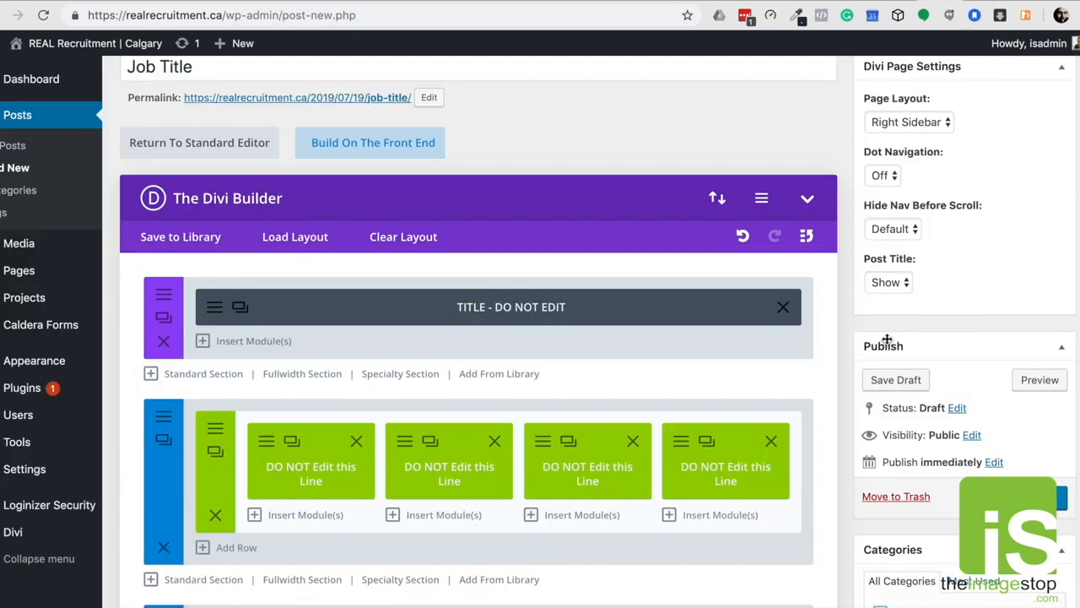
pyautogui.scroll(1, 888, 339)
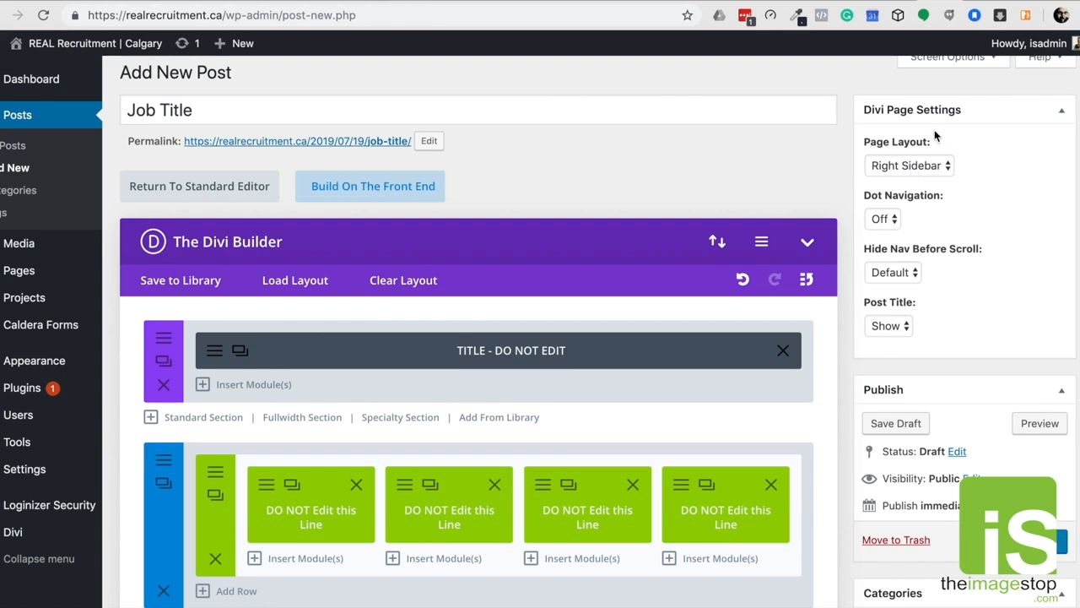
pyautogui.click(926, 173)
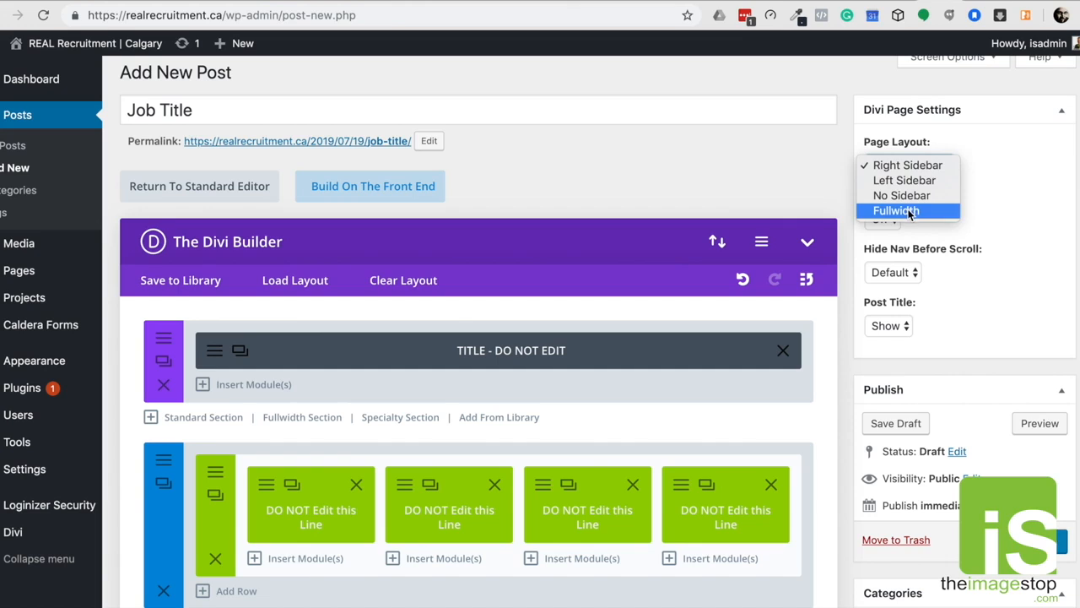
pyautogui.click(894, 211)
pyautogui.click(901, 329)
pyautogui.click(887, 340)
pyautogui.scroll(-1, 591, 338)
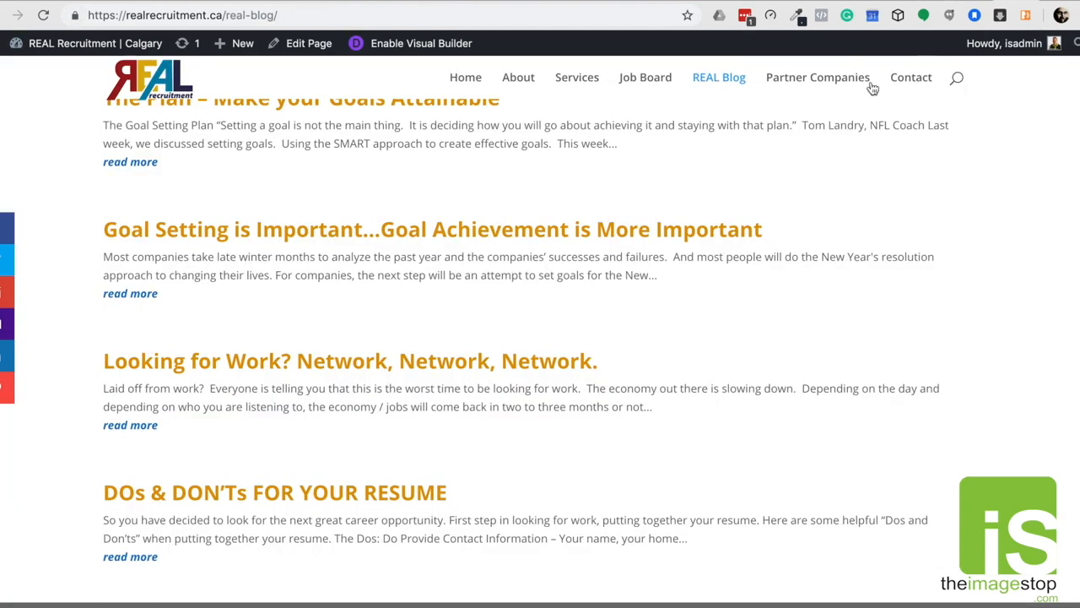
# Open the live Sales Representative posting from the Job Board and review its layout down to the application form.
pyautogui.click(644, 77)
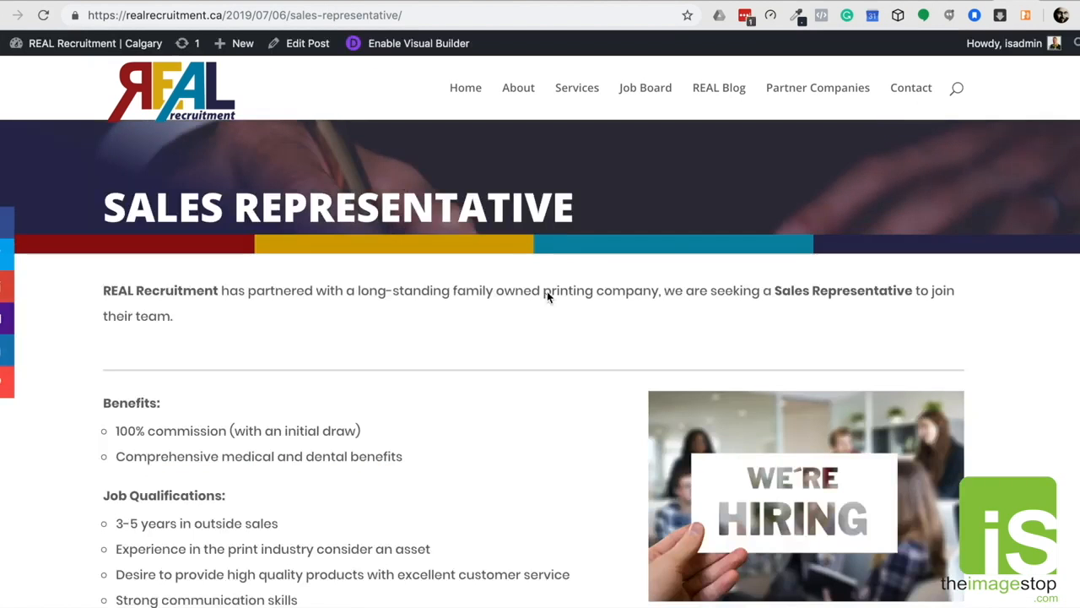
pyautogui.scroll(-3, 549, 294)
pyautogui.scroll(-6, 550, 296)
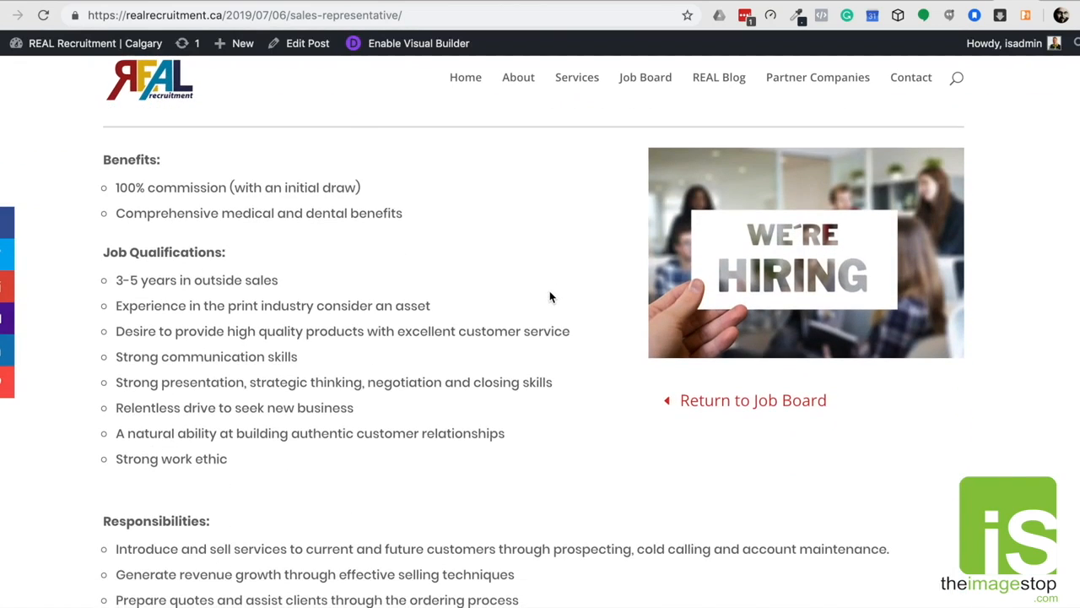
pyautogui.scroll(-10, 550, 296)
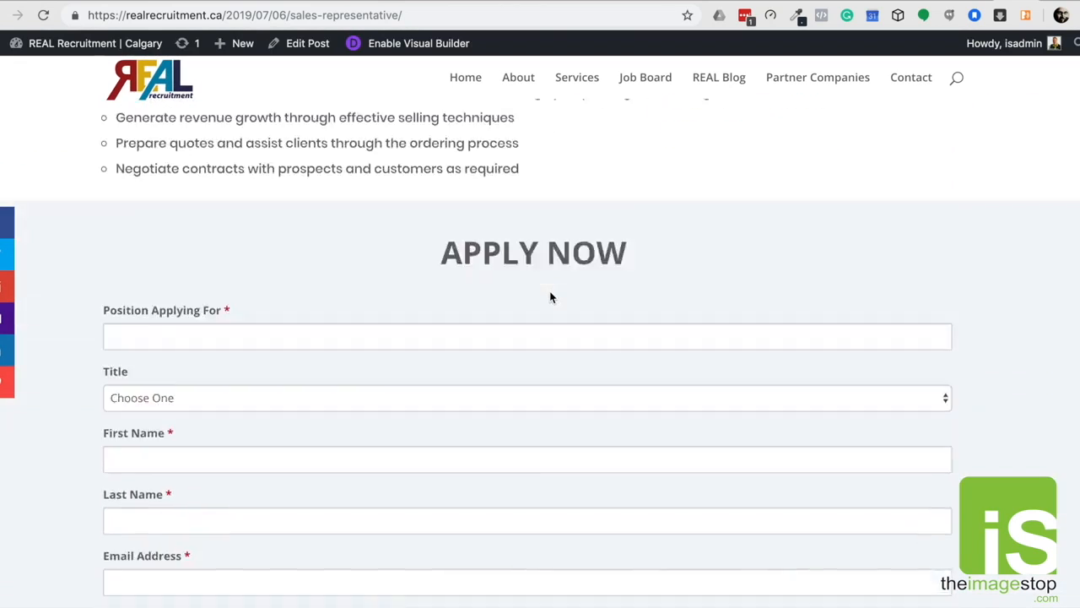
pyautogui.scroll(9, 549, 294)
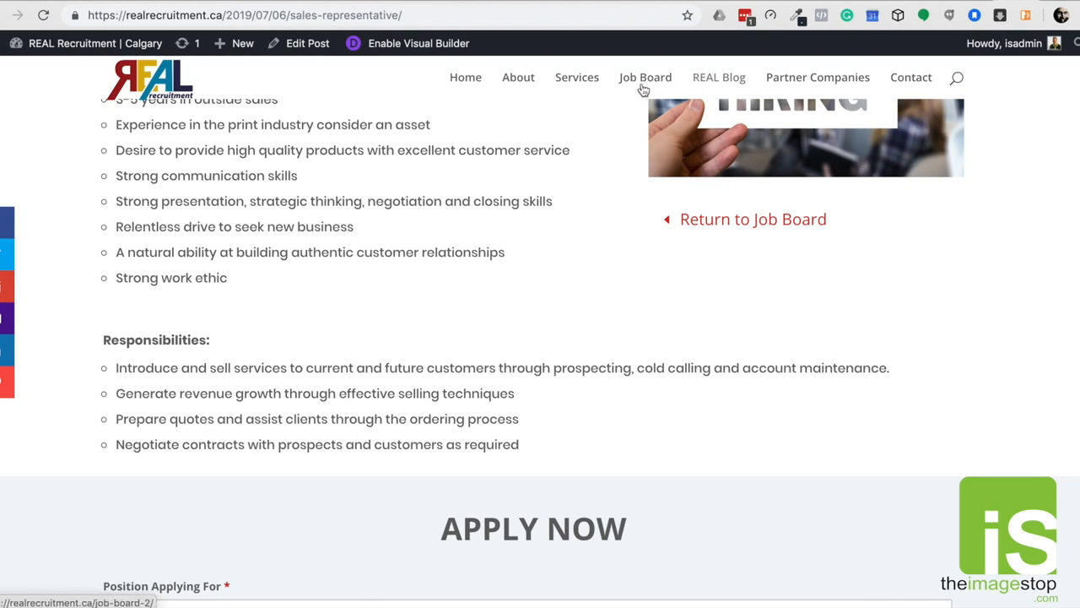
# Check the recent postings on the live Job Board page, and dismiss the message notification back in the post editor.
pyautogui.click(643, 88)
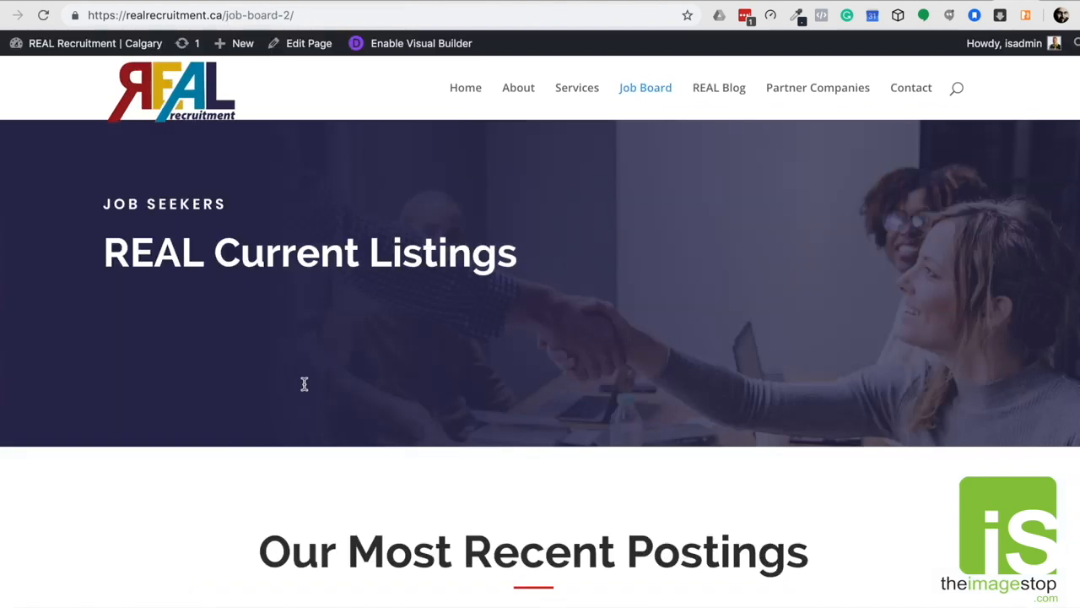
pyautogui.scroll(-3, 323, 386)
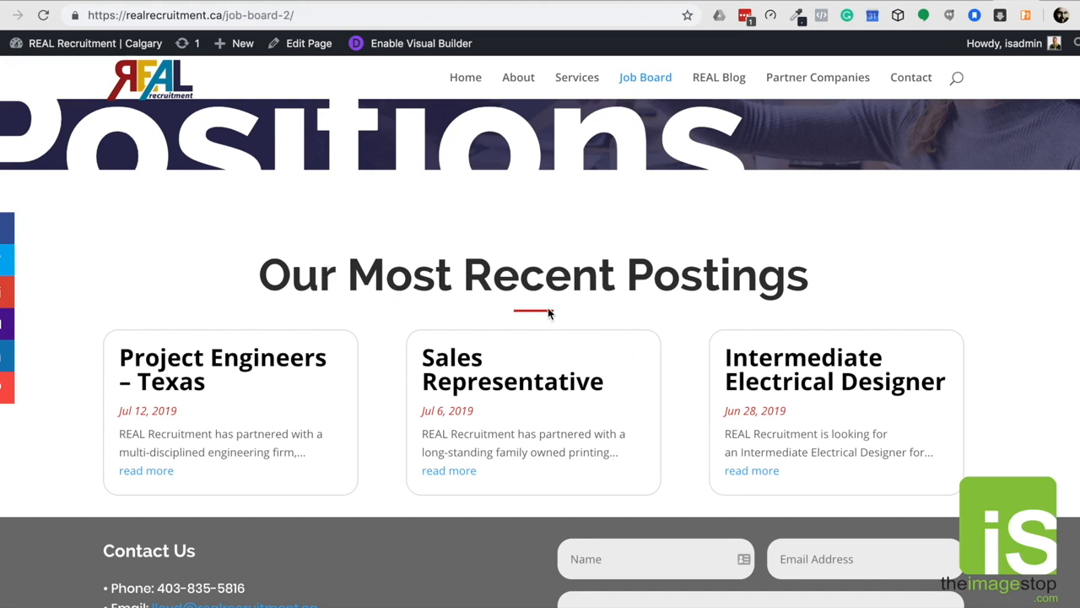
pyautogui.scroll(-1, 734, 406)
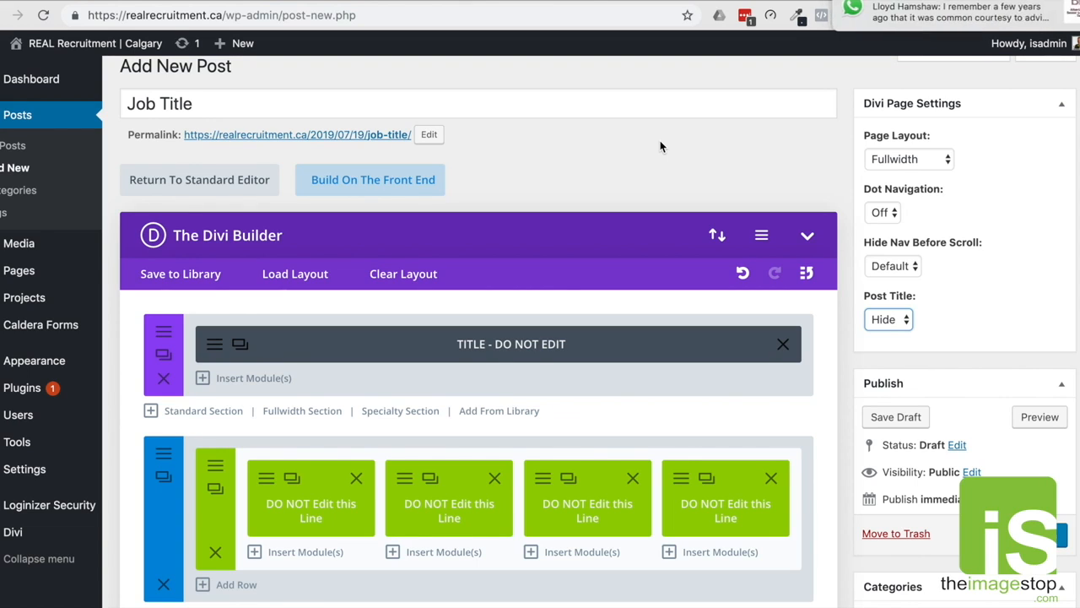
pyautogui.click(1059, 6)
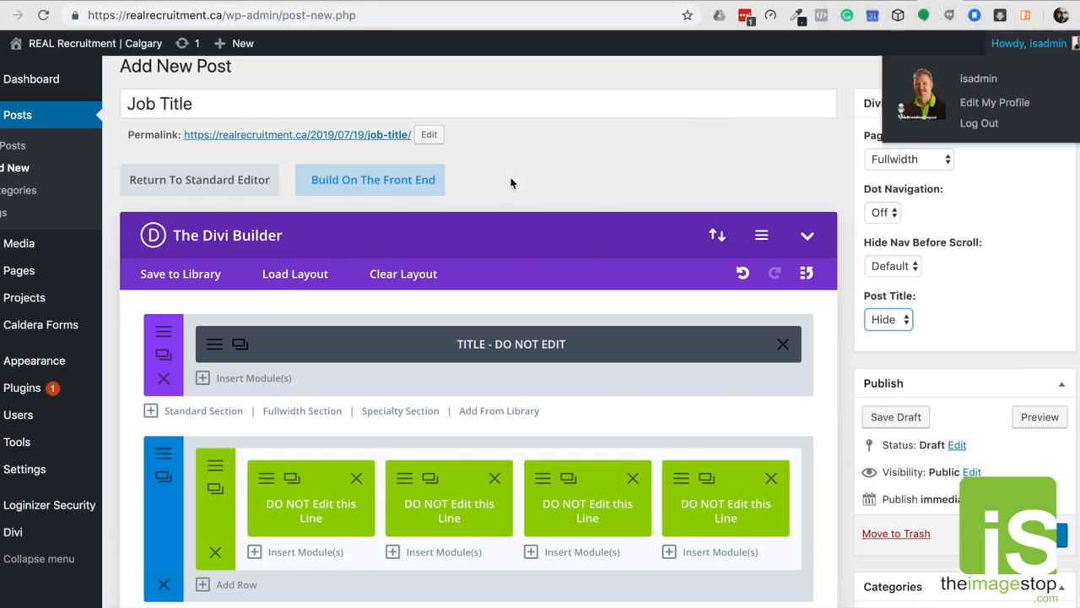